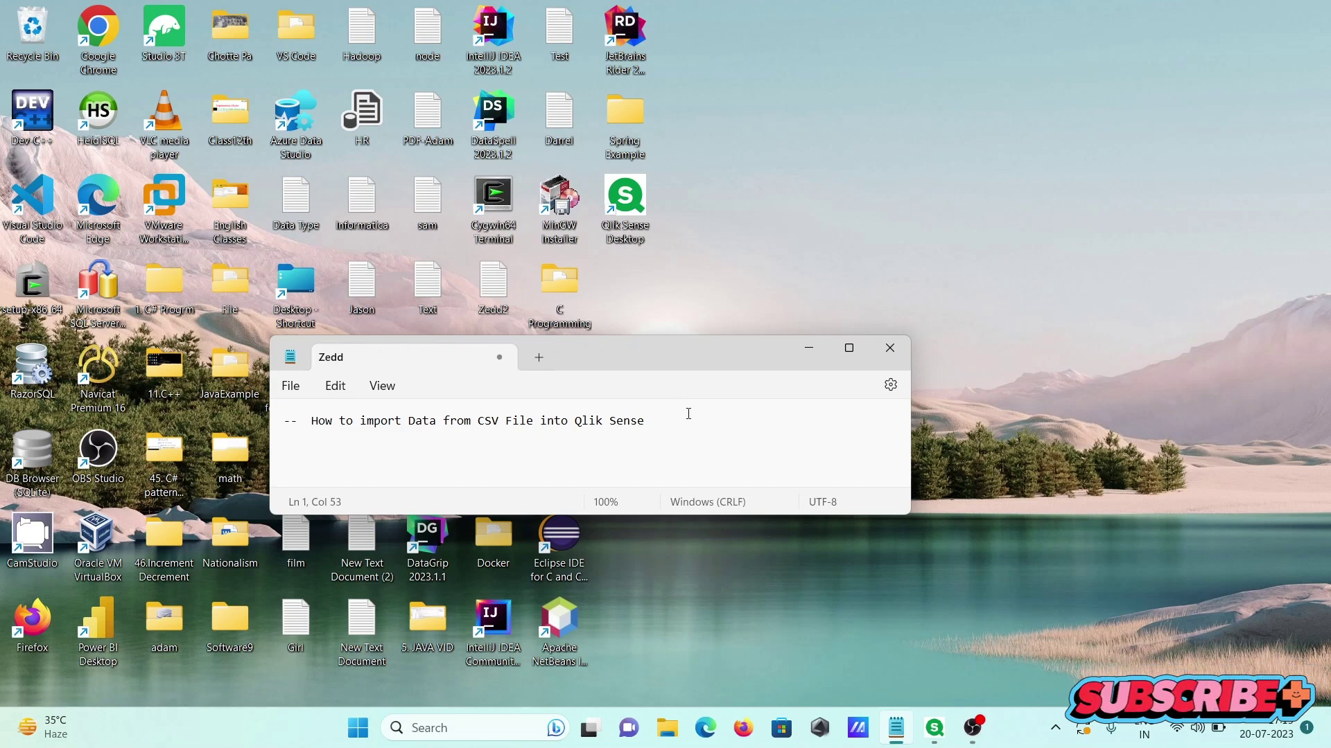
Step: Open the desktop File folder and view emp.csv's contents in Notepad
left_click(809, 348)
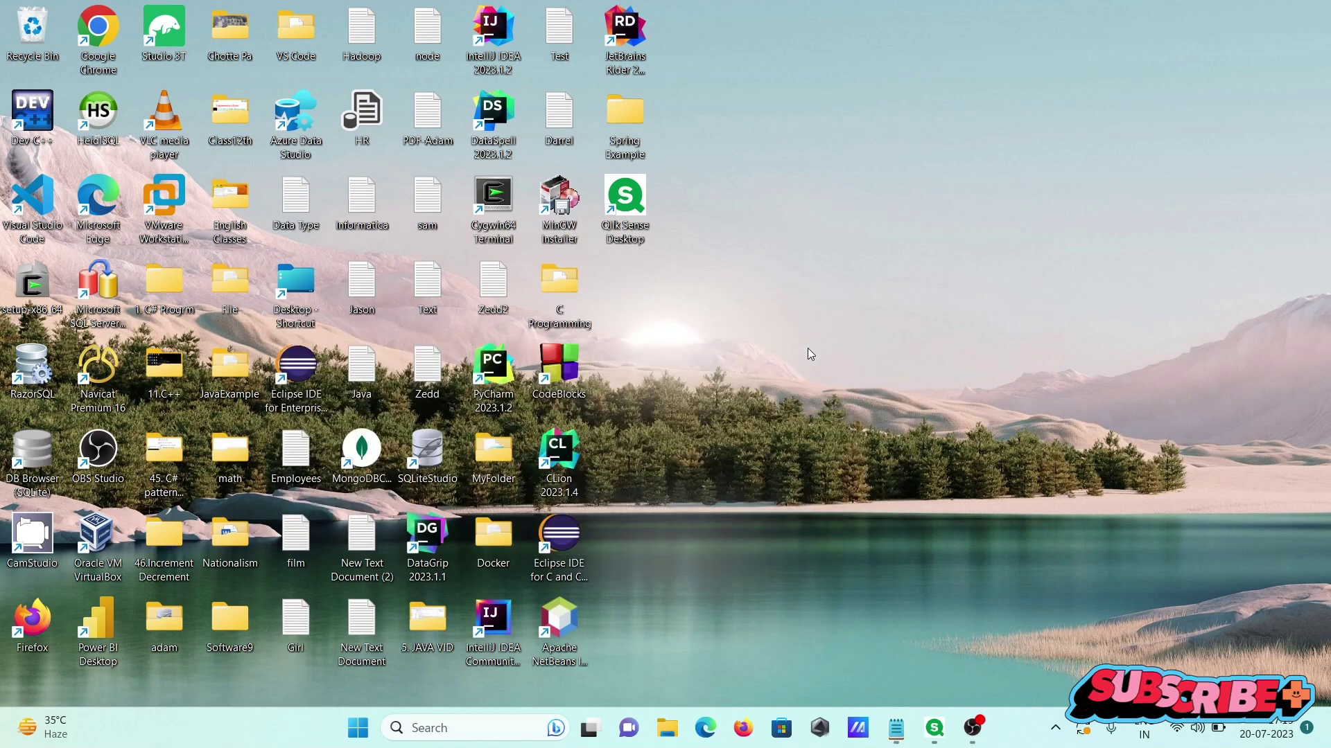
double_click(228, 288)
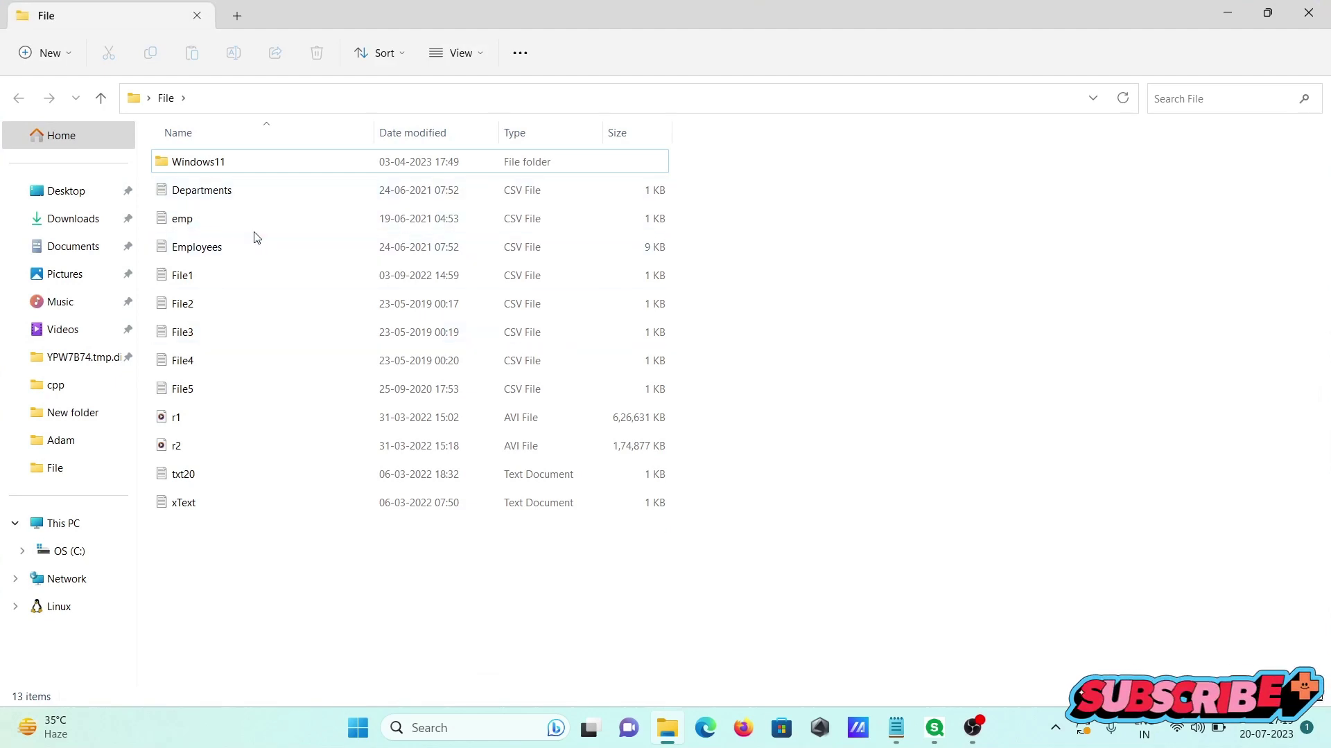
double_click(196, 220)
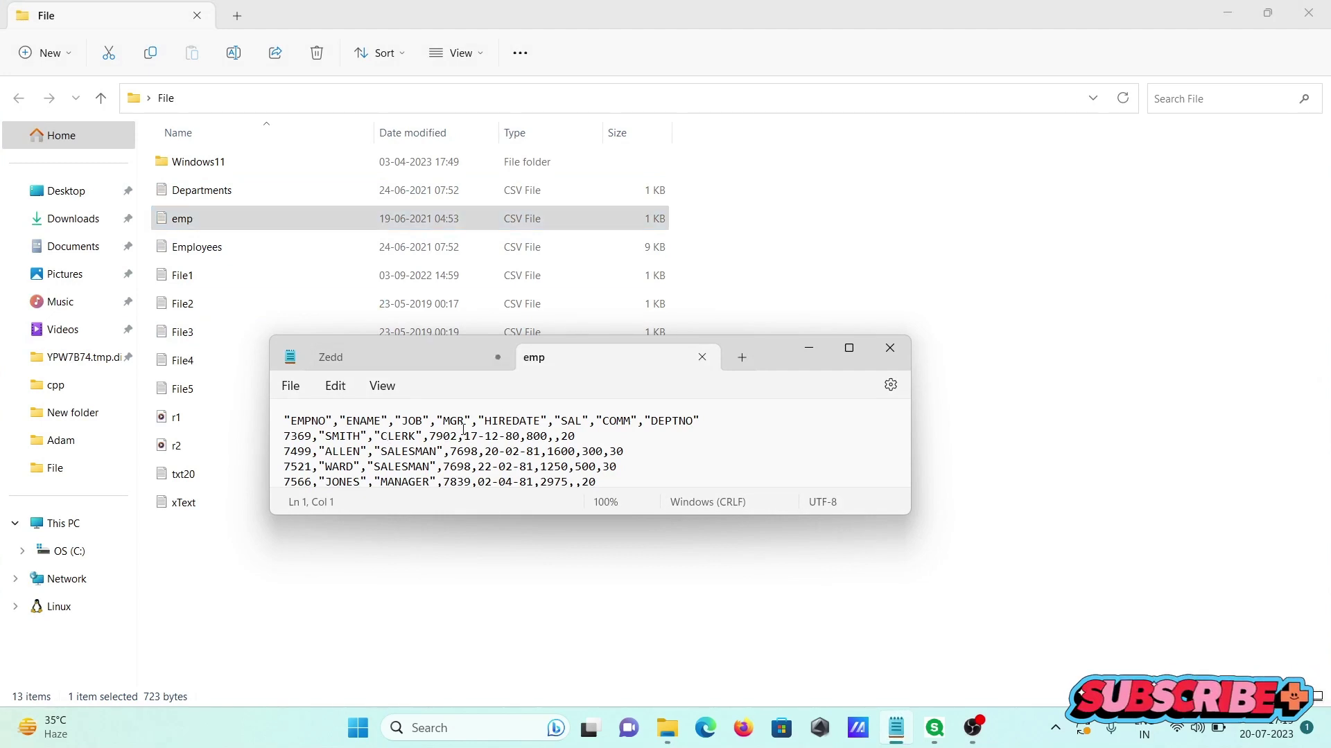
Step: Close emp.csv and minimize Notepad and File Explorer to show the desktop
left_click(703, 357)
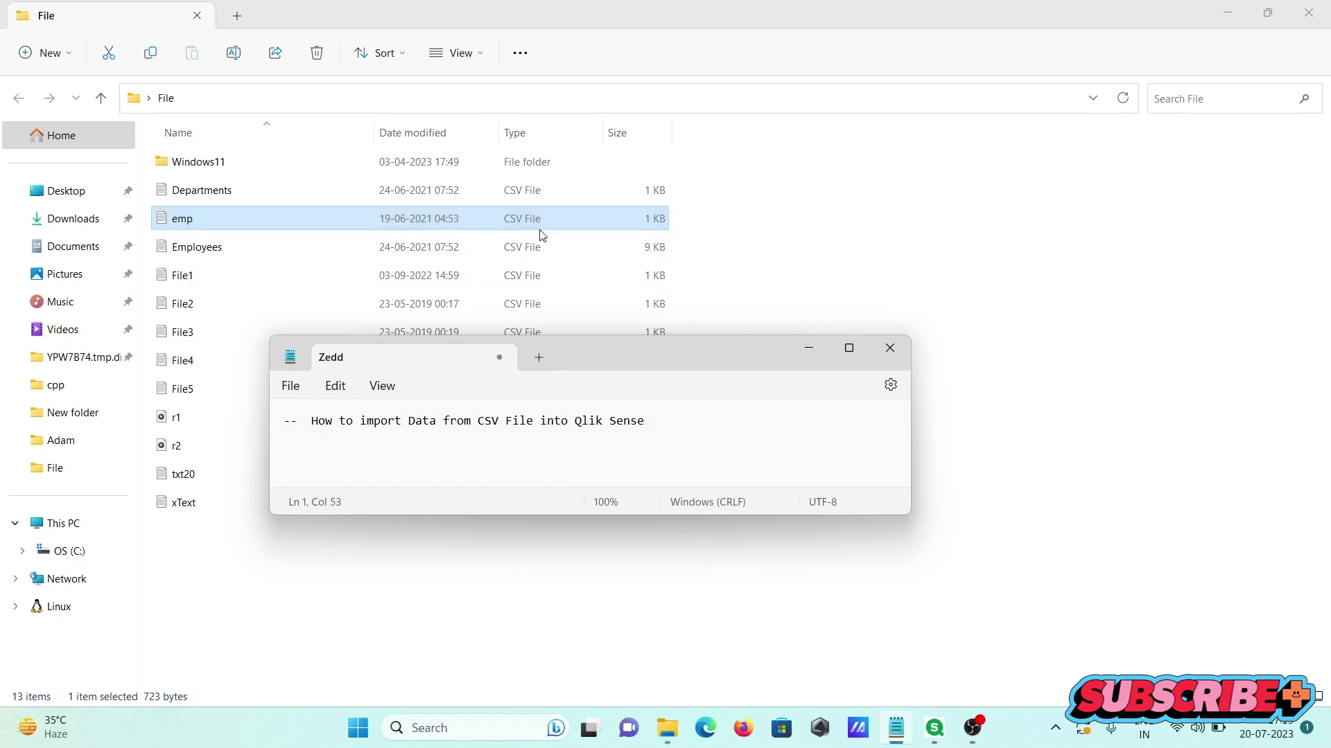
left_click(807, 353)
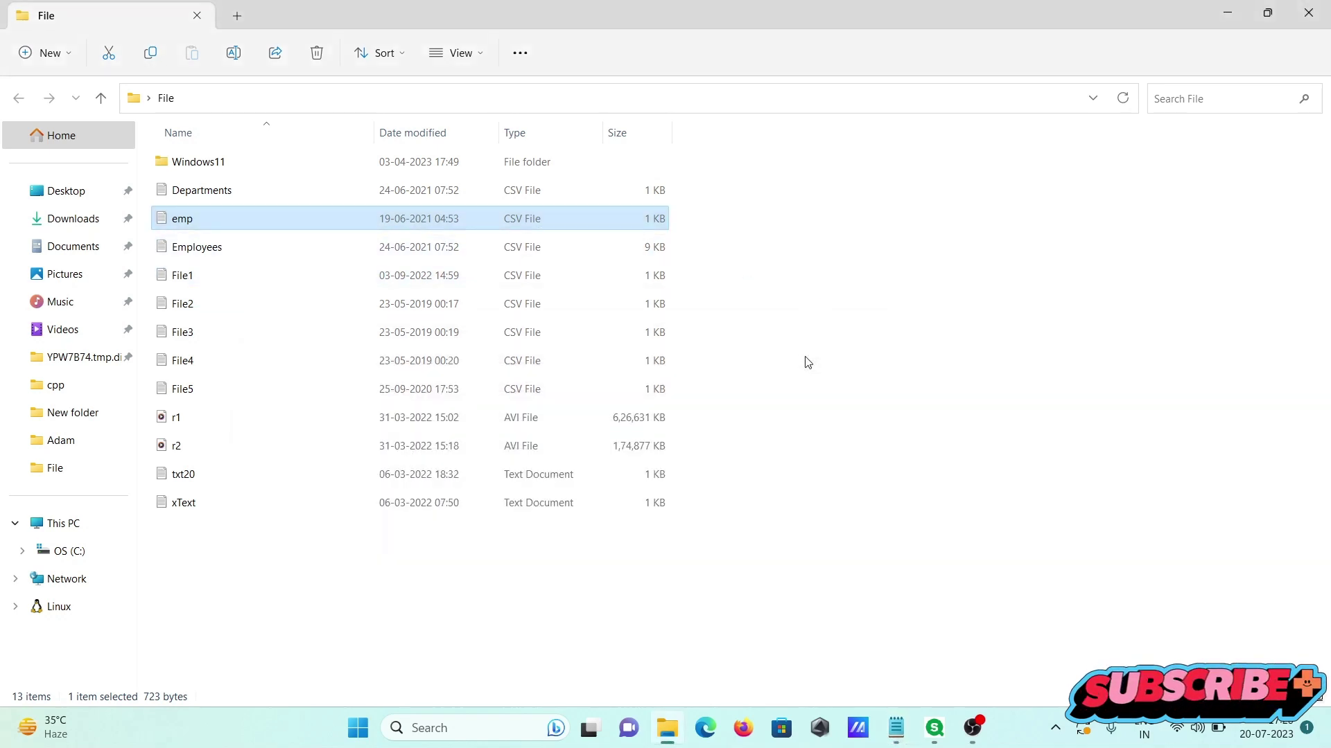
left_click(1238, 7)
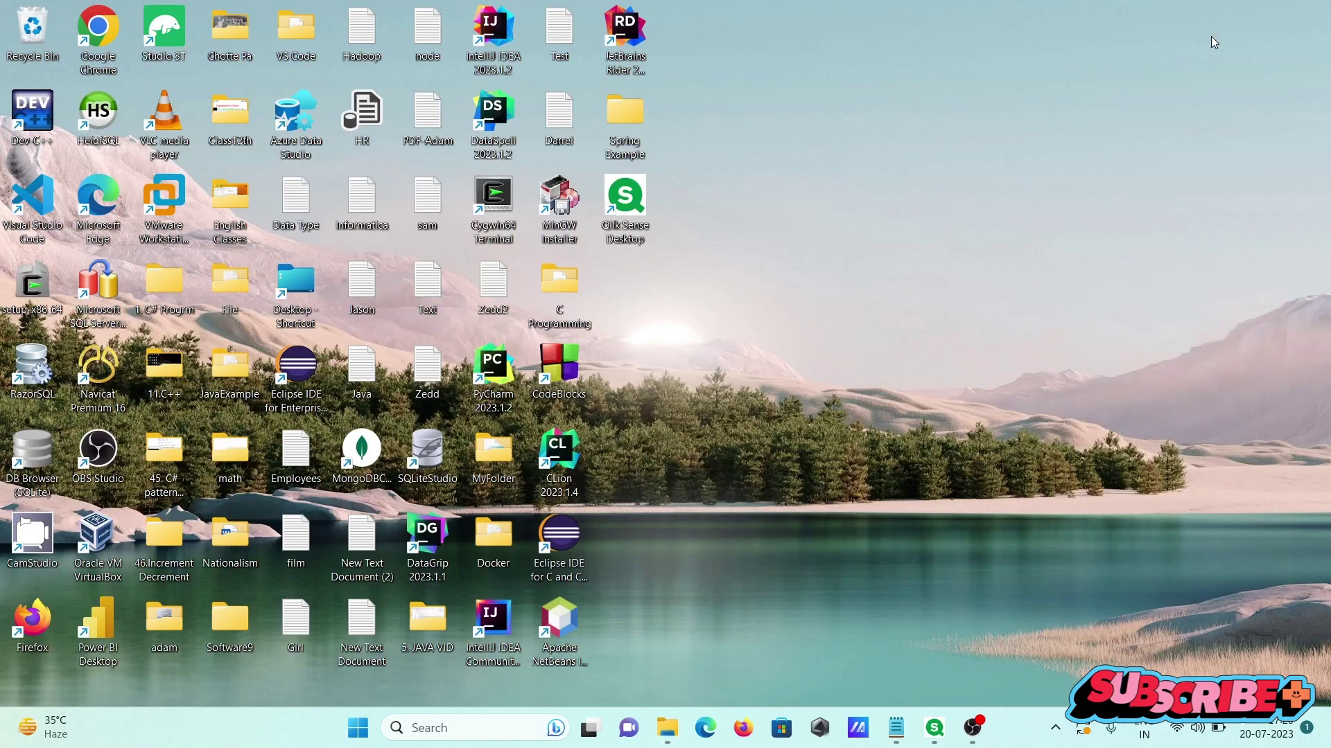
Step: Open JoinTableExample's Data manager, dismiss the help card, and start adding data
left_click(933, 742)
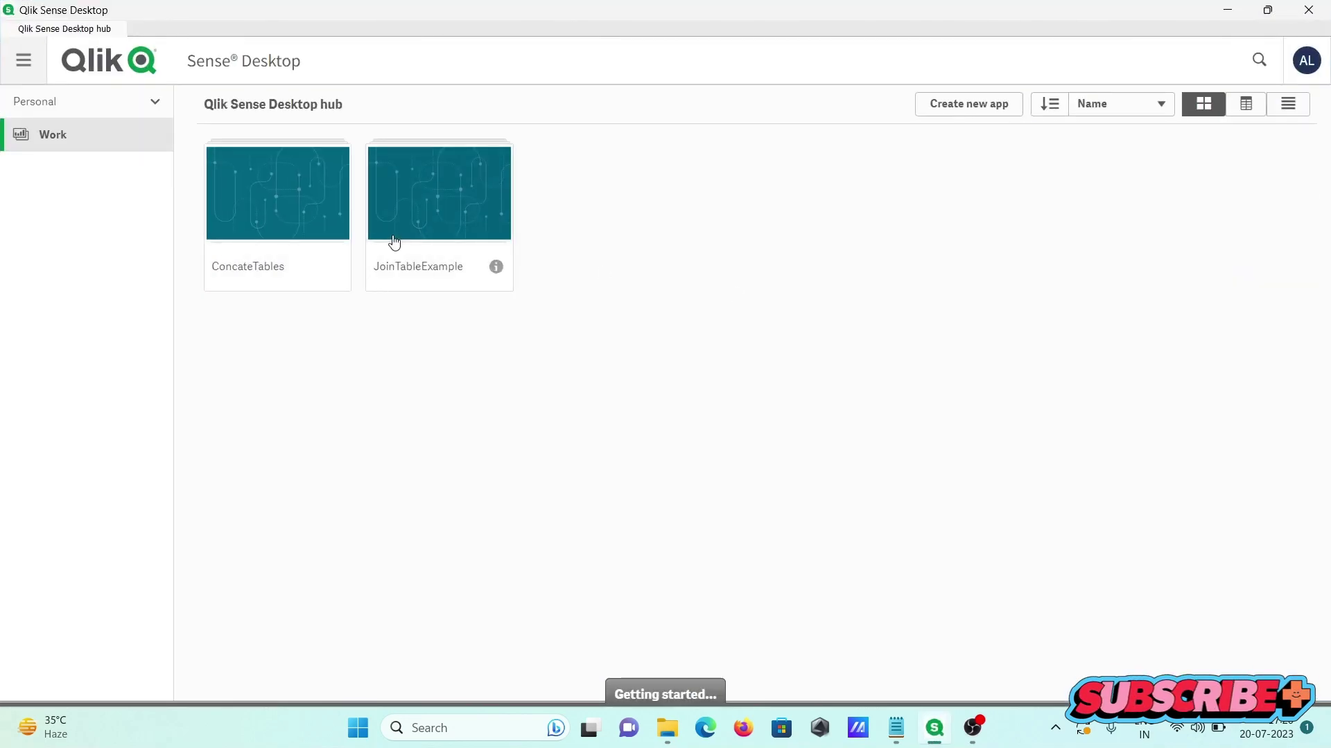
left_click(399, 181)
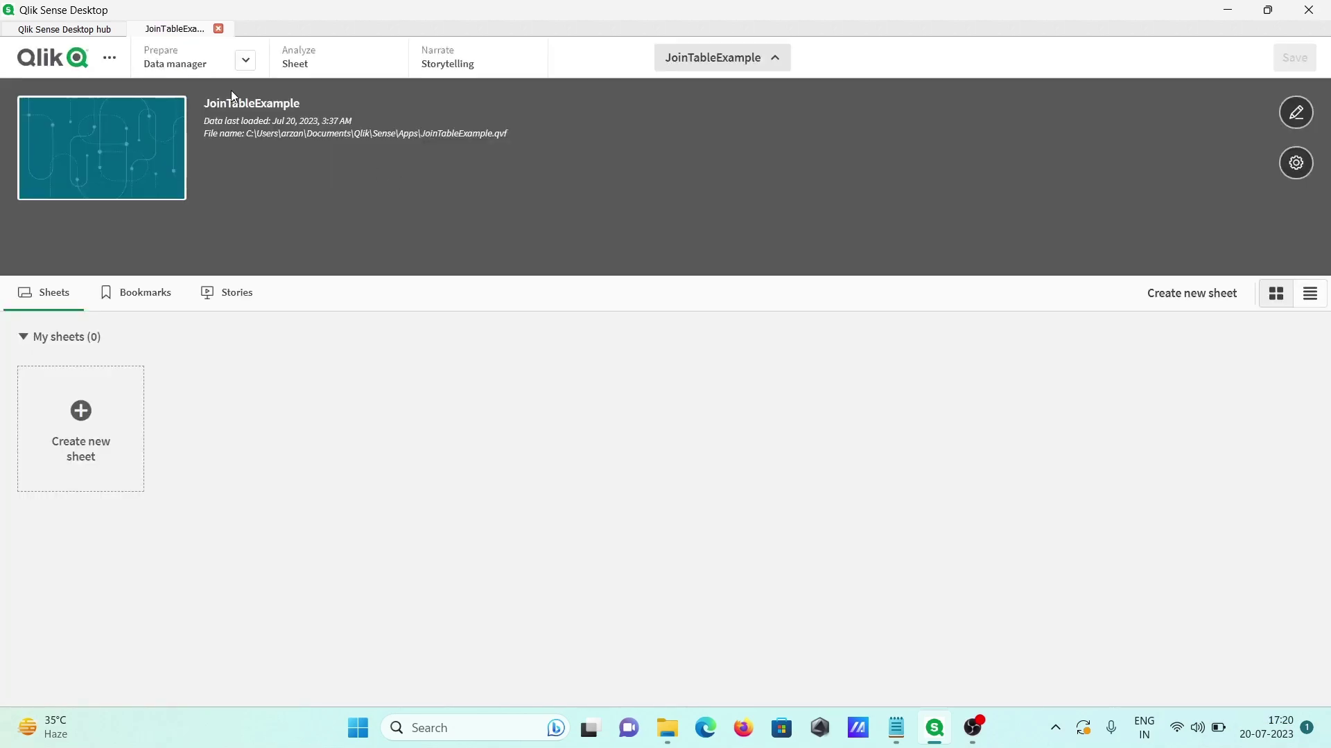
left_click(228, 64)
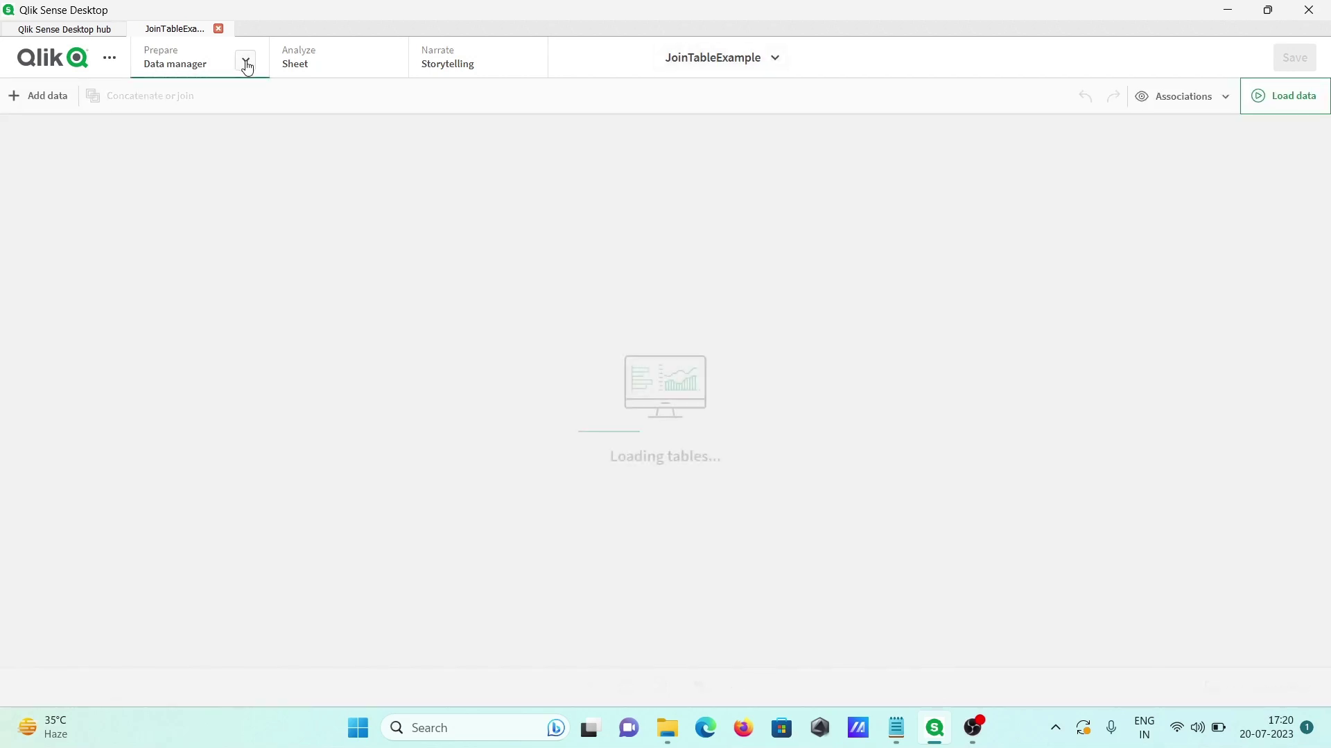
left_click(246, 62)
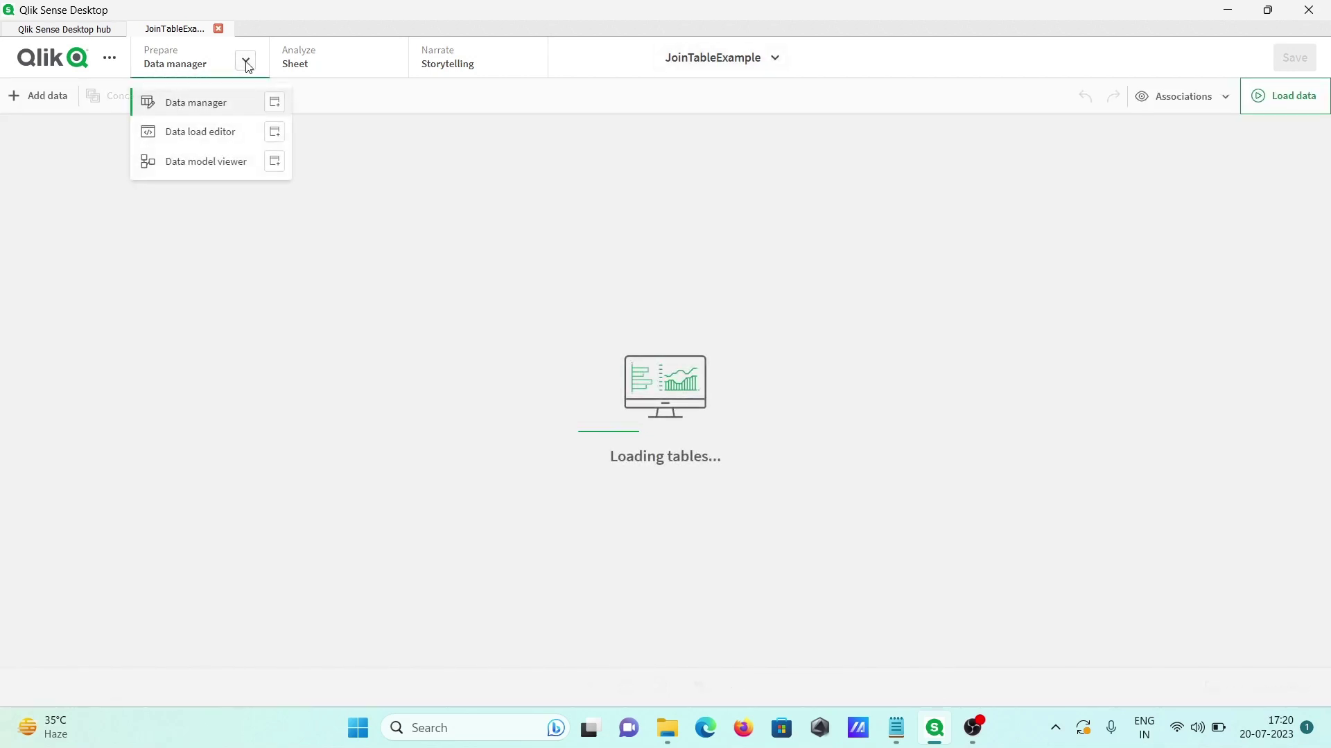
left_click(182, 106)
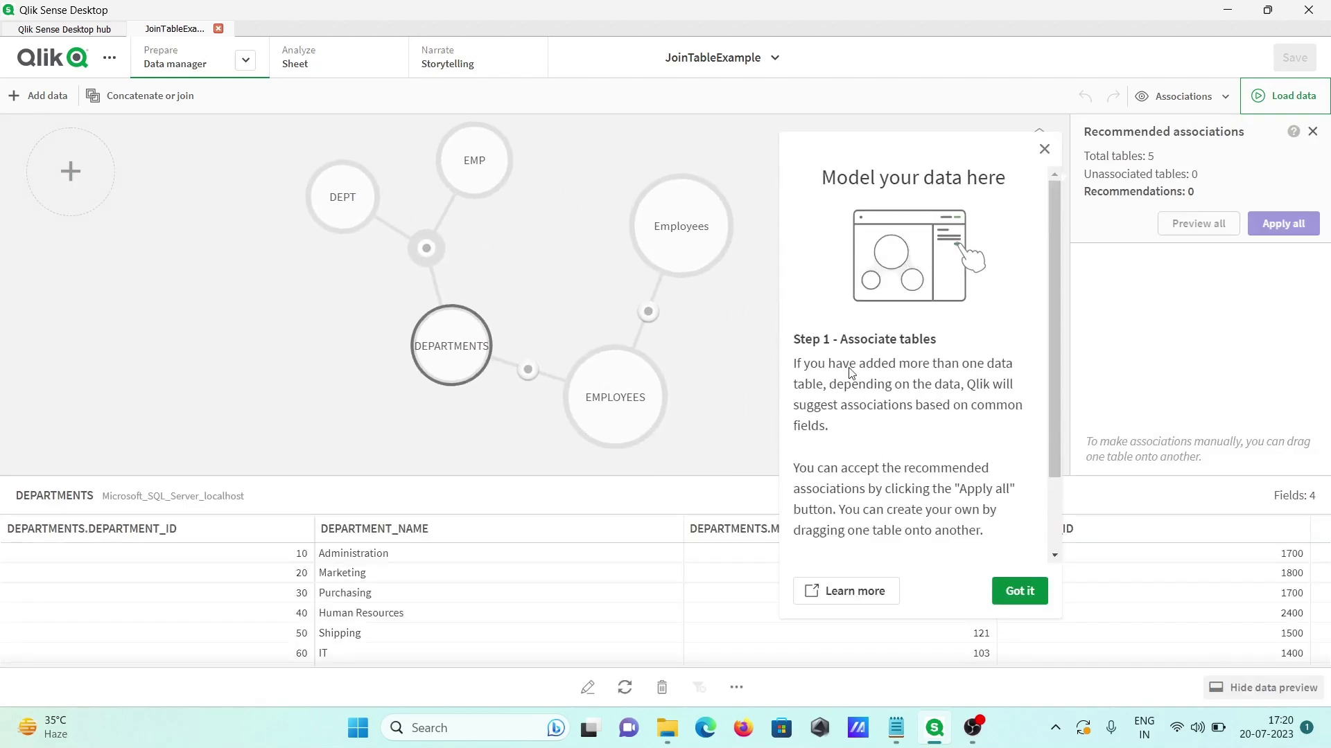
left_click(1043, 151)
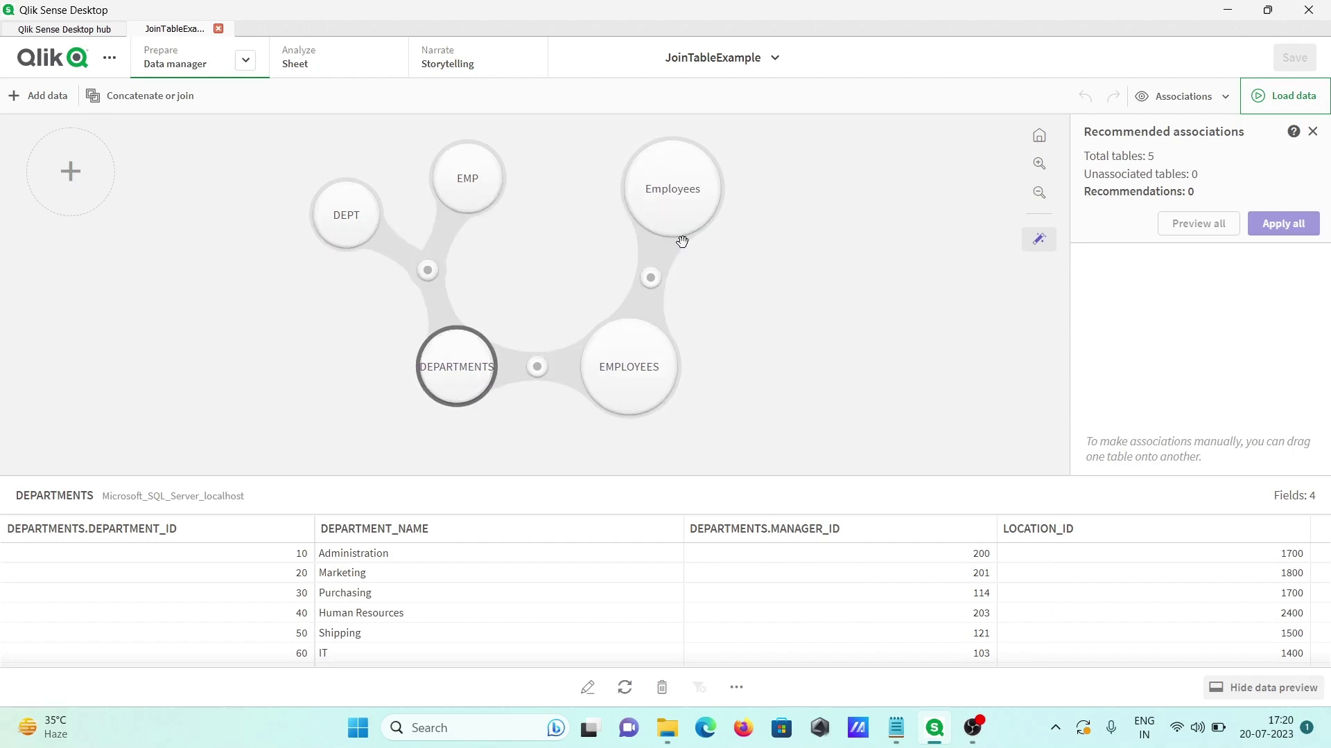
left_click(67, 170)
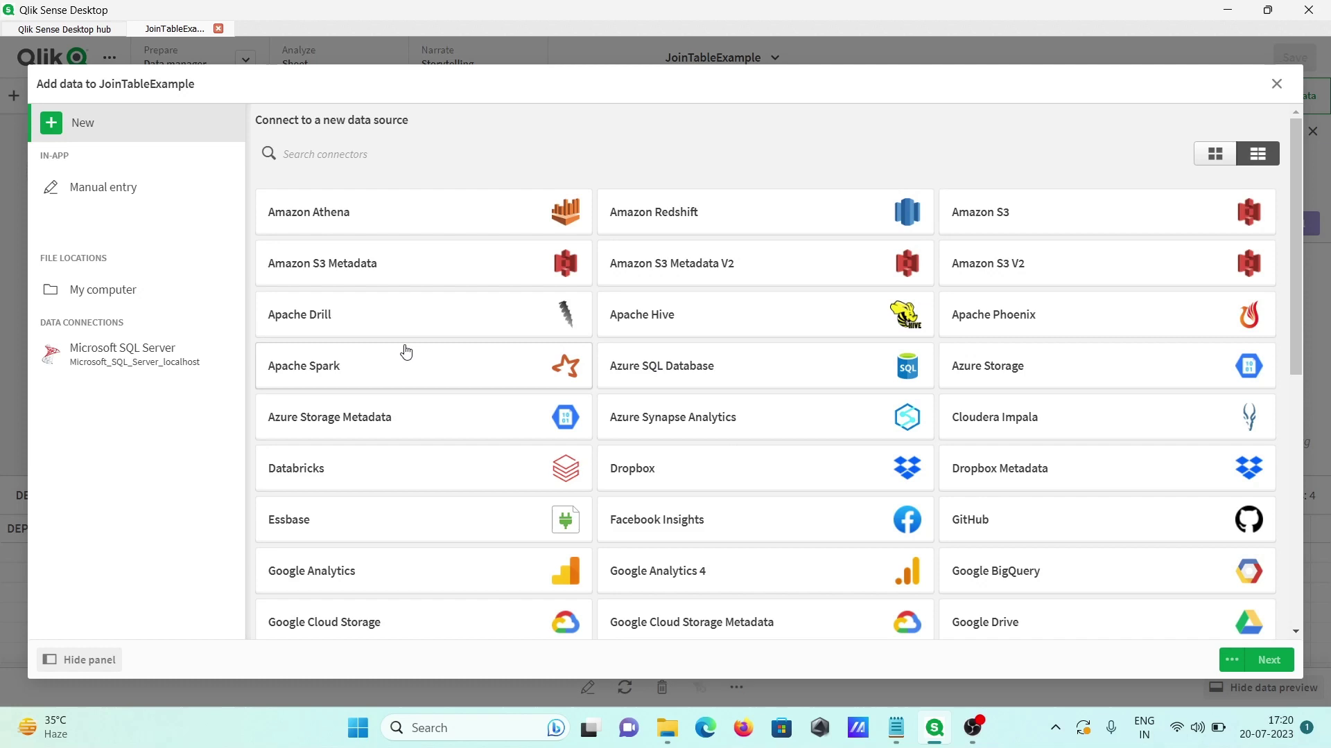
Step: Choose My computer as the source and copy the File folder's path from File Explorer
left_click(100, 296)
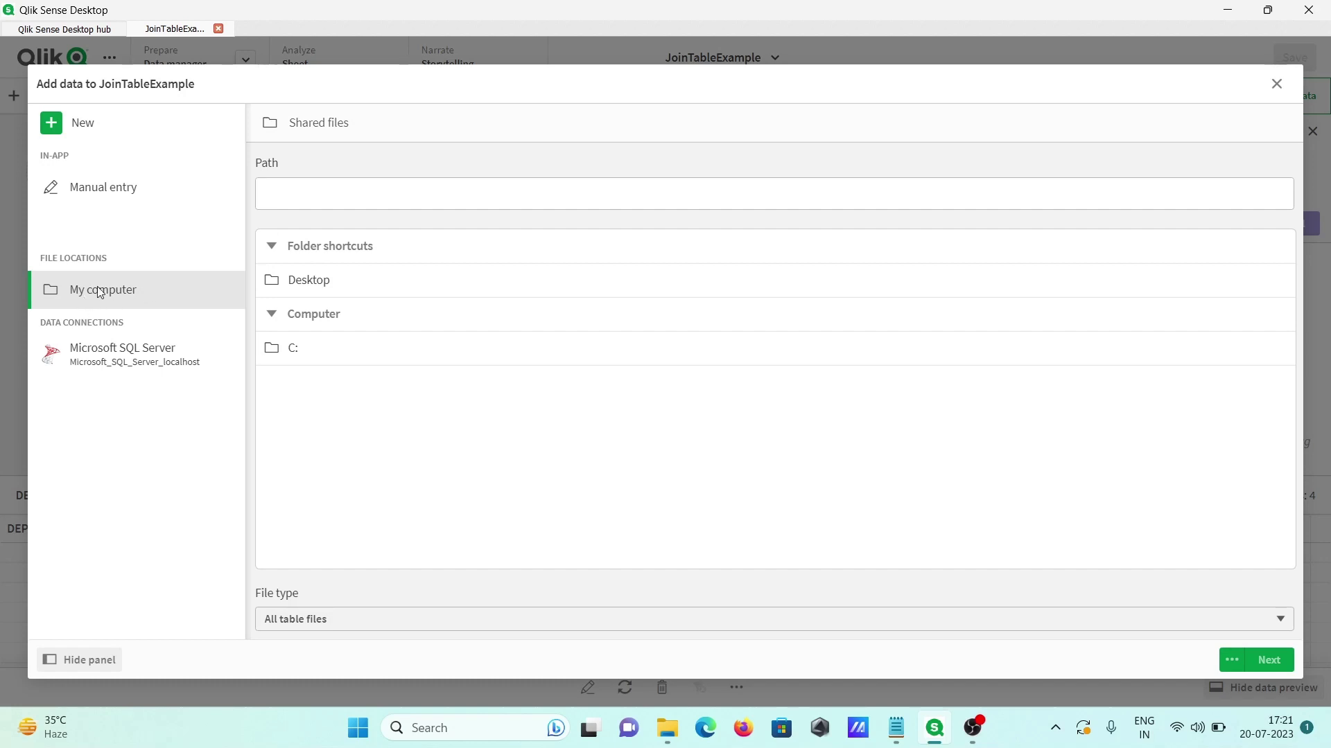
left_click(1223, 9)
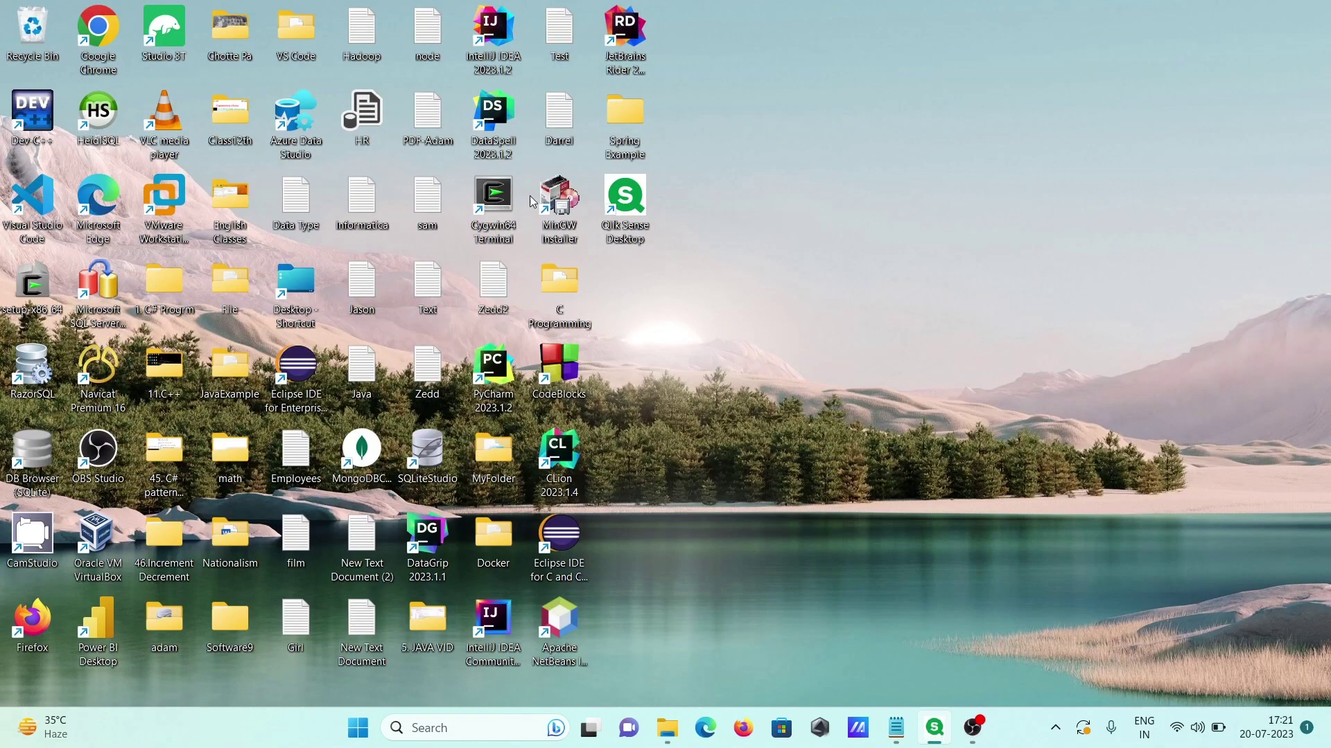
double_click(232, 288)
left_click(358, 172)
key("ctrl+c")
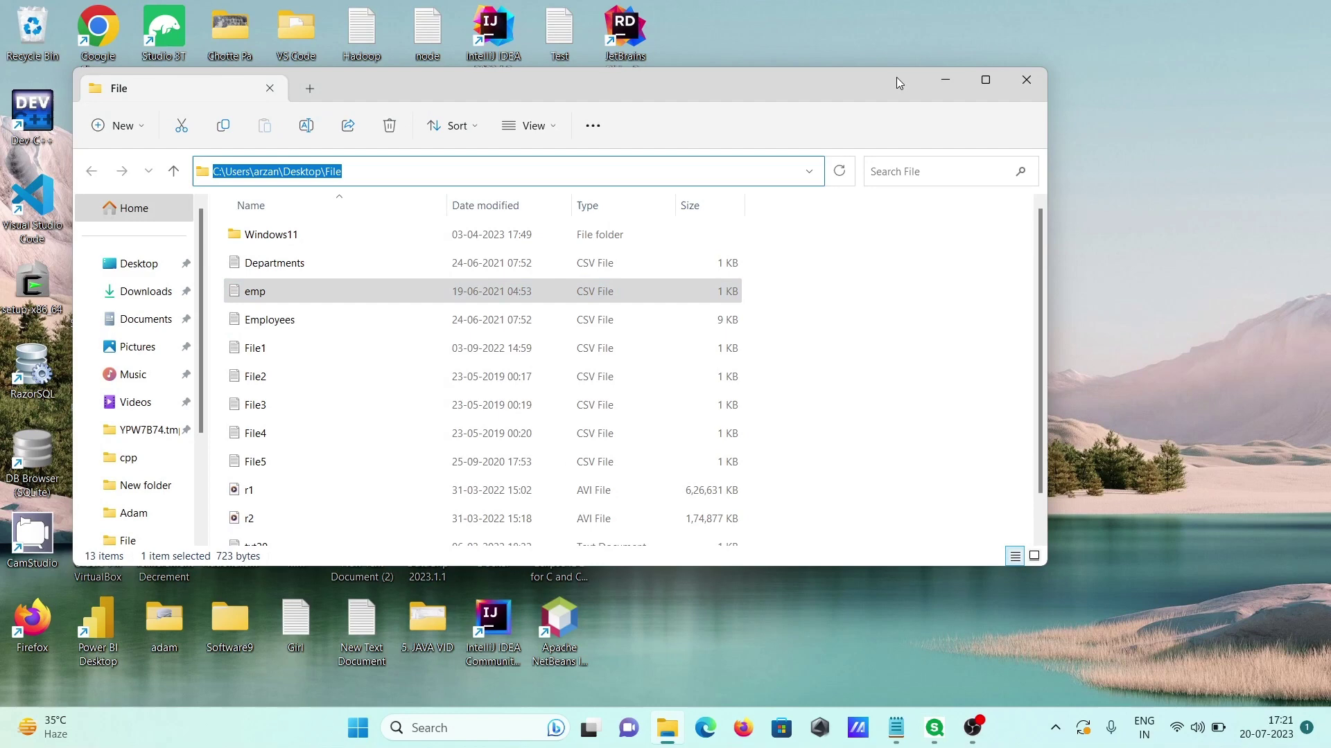
left_click(1016, 86)
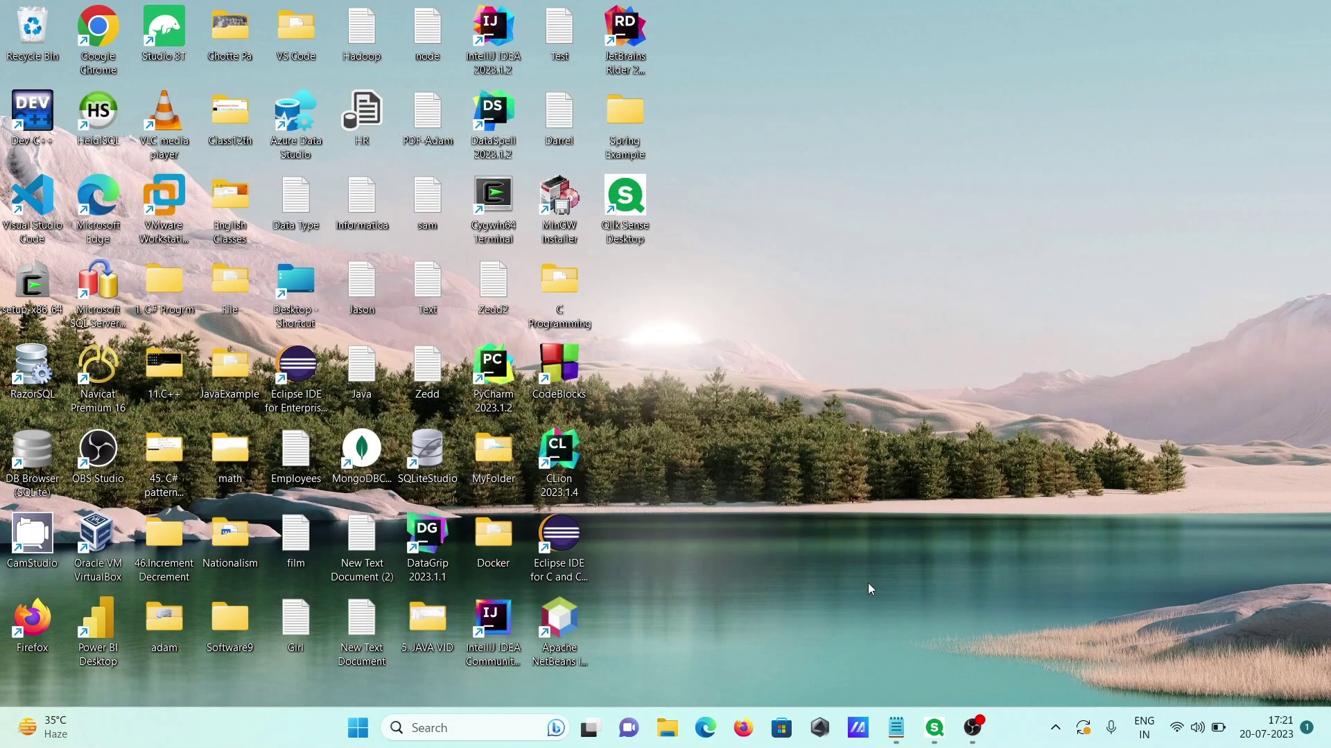
Step: Paste the File folder path into the Path field to list its CSV files
left_click(935, 729)
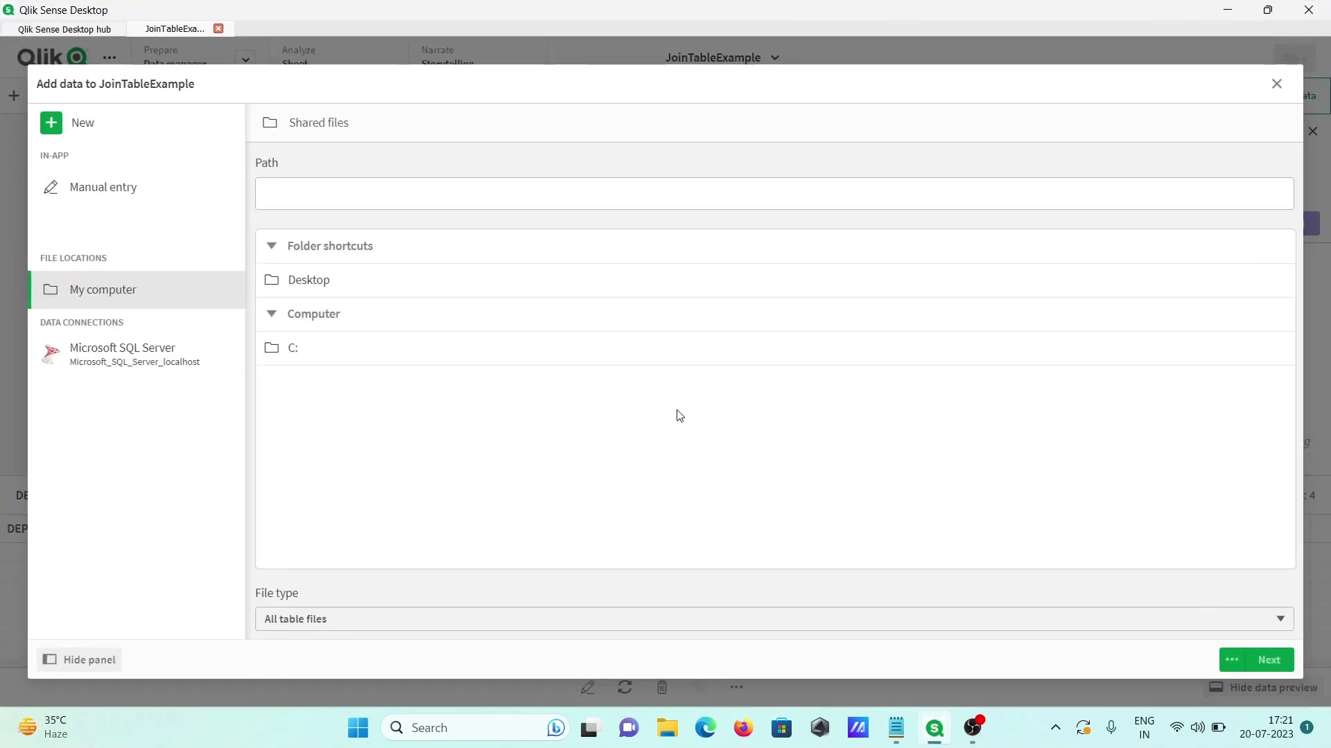
left_click(282, 188)
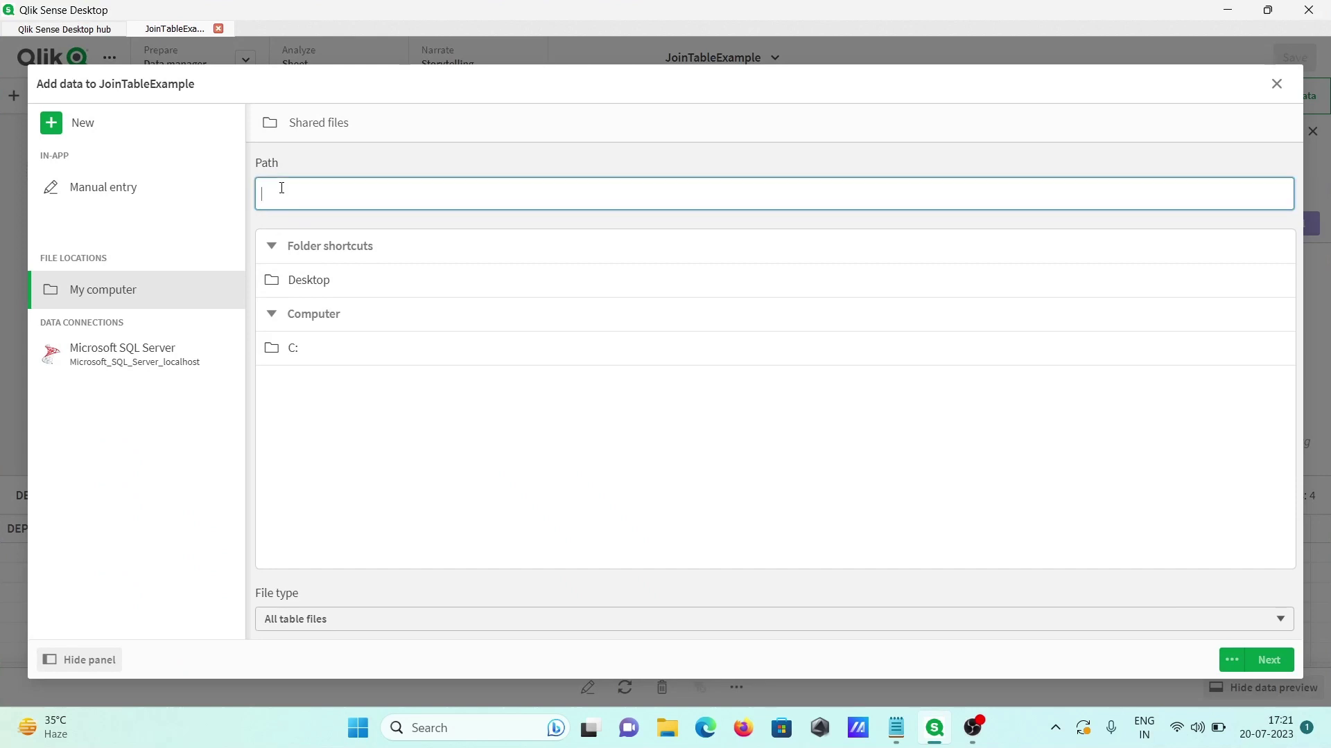
key("ctrl+v")
key("Return")
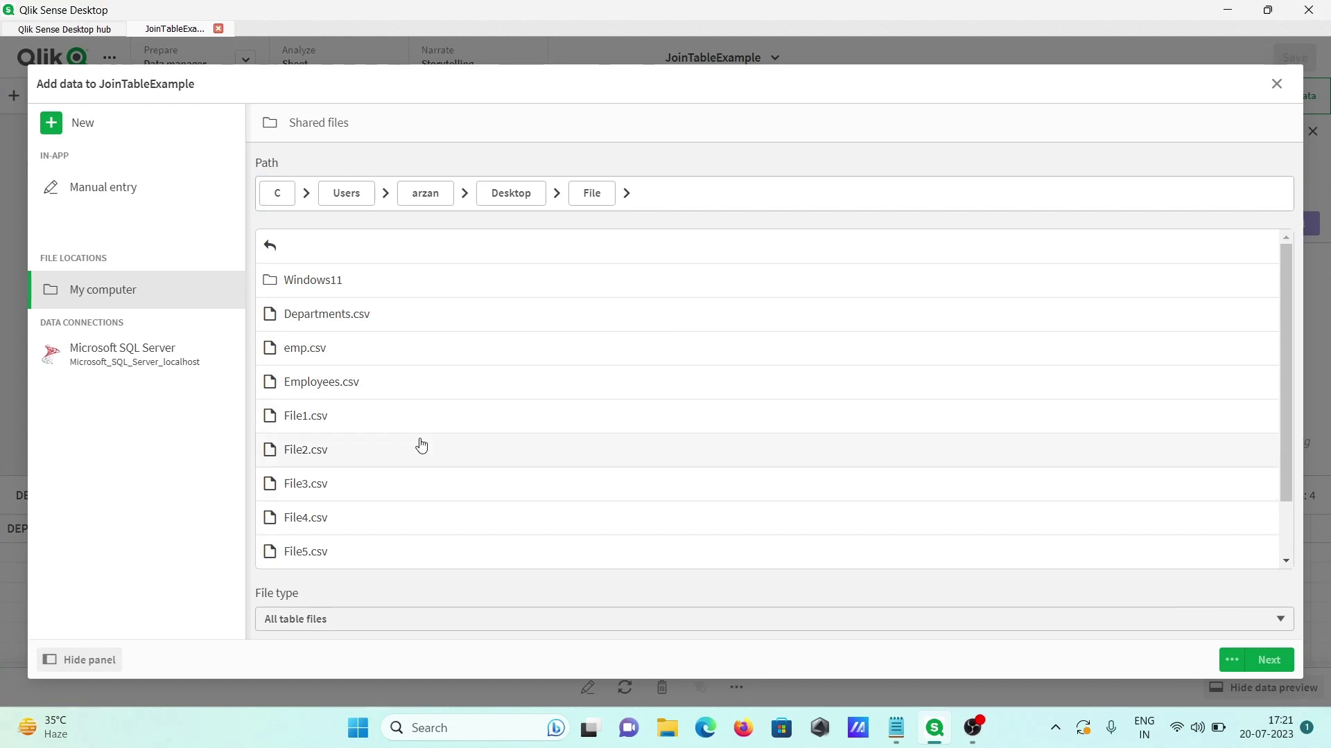
Step: Select File1.csv and try the Fixed record format before returning to Delimited
left_click(325, 416)
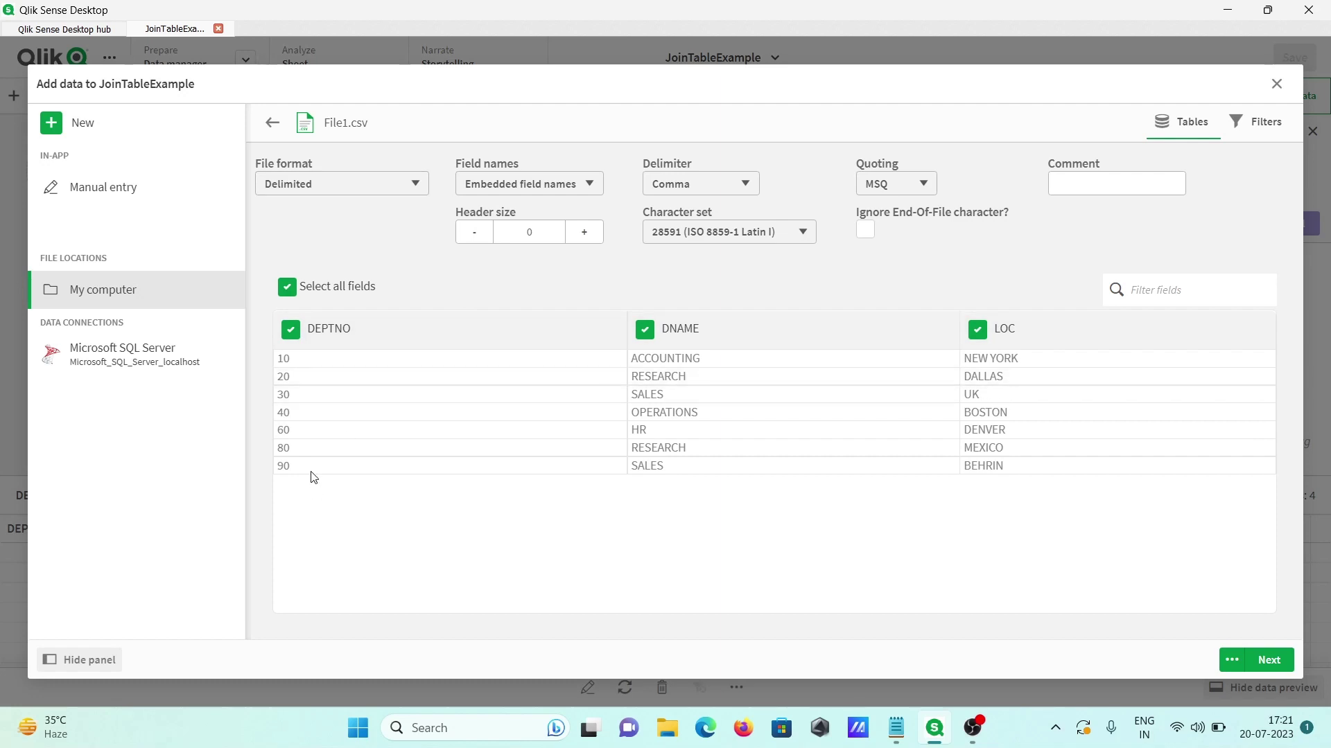
left_click(389, 185)
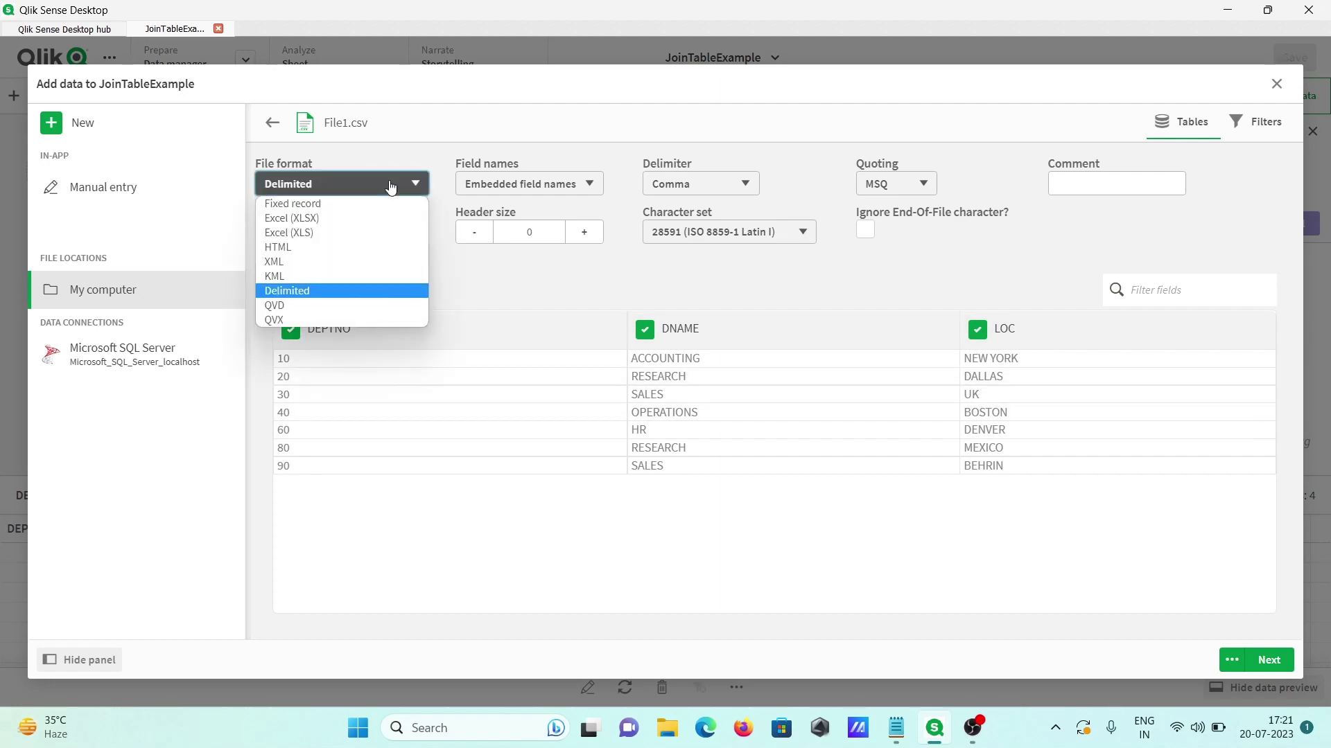
left_click(333, 204)
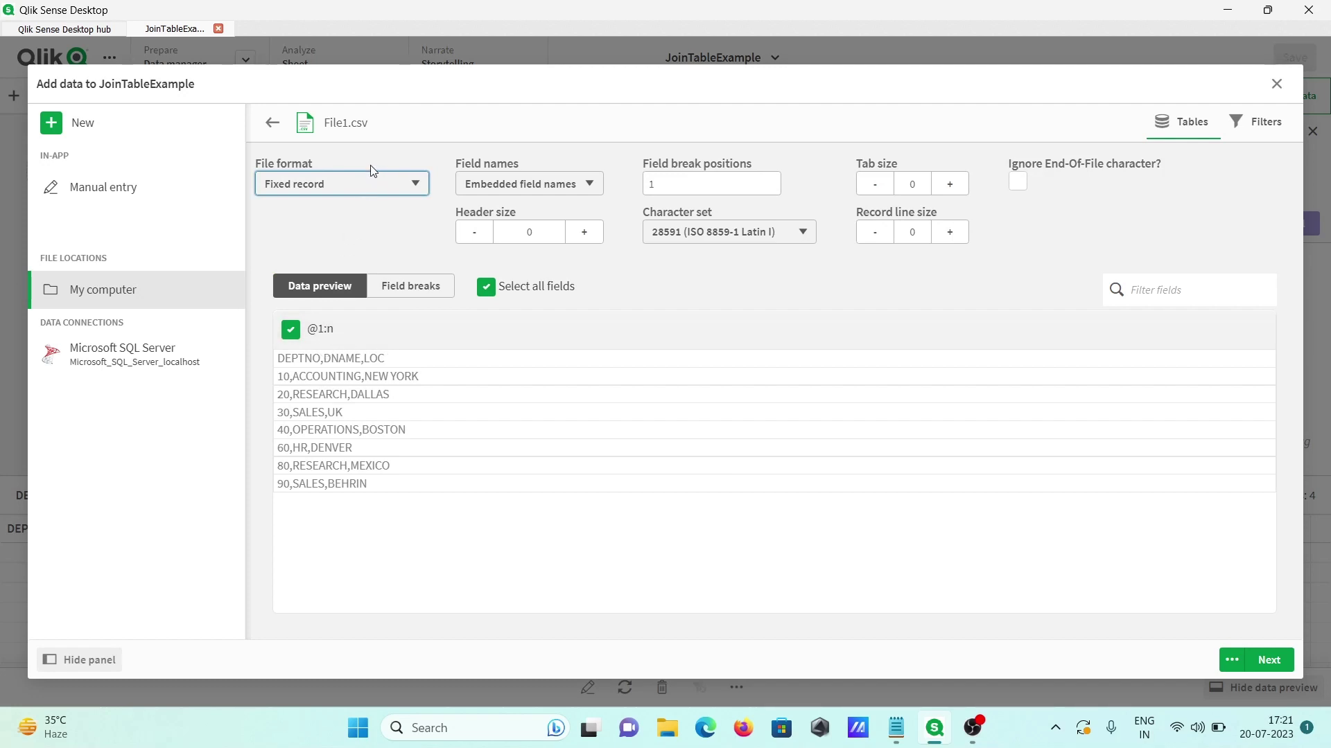
left_click(374, 189)
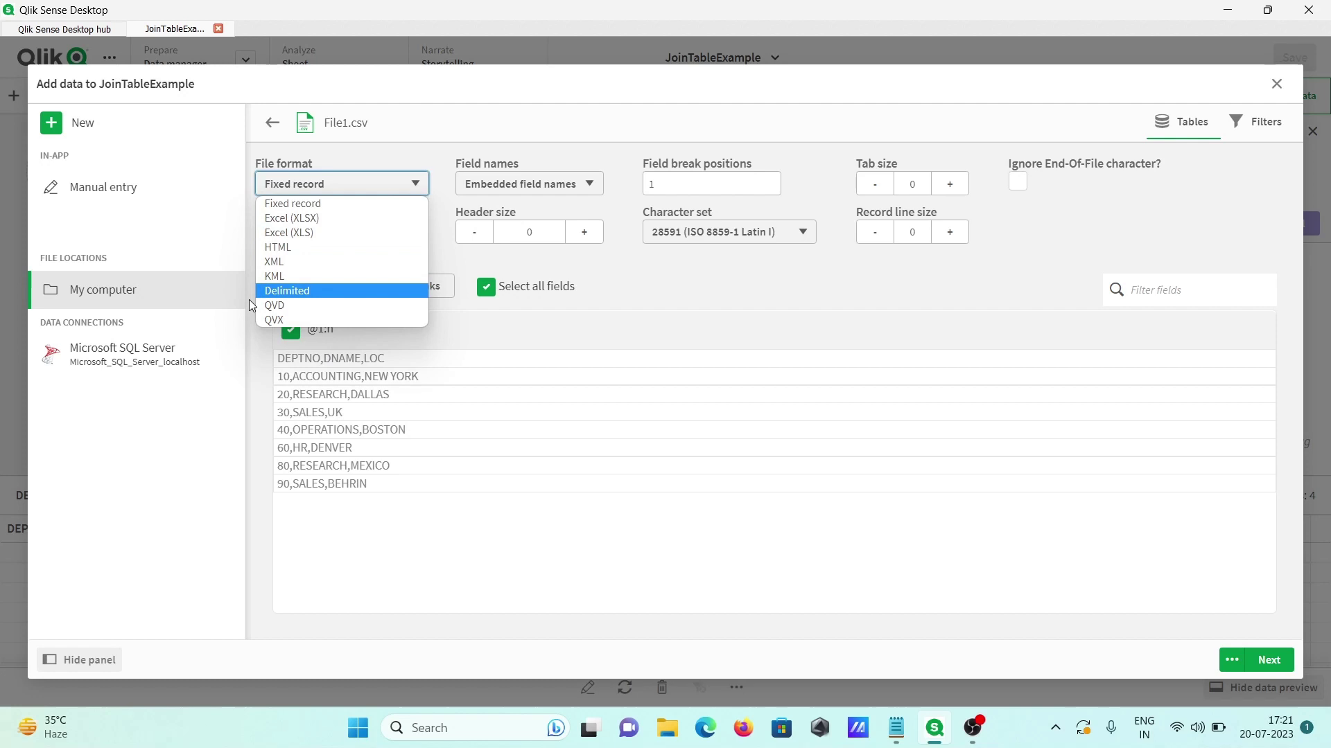
left_click(302, 291)
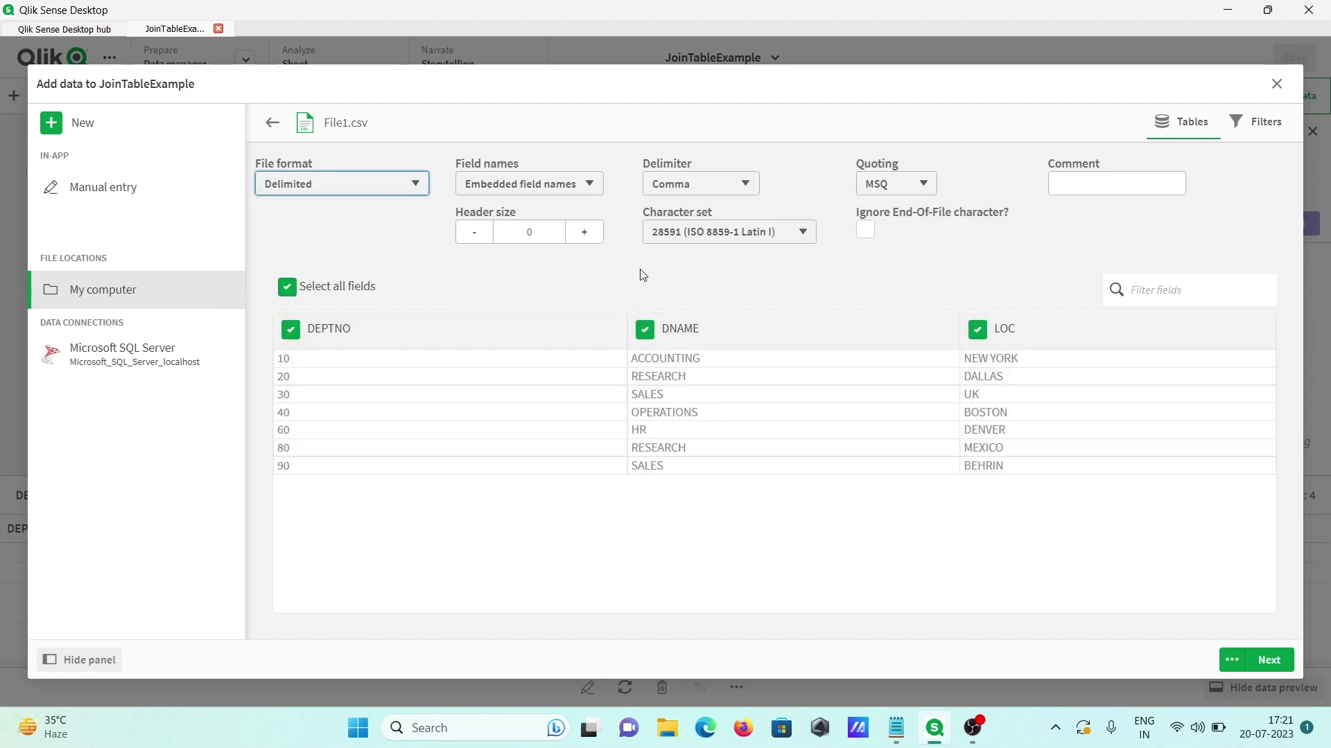
left_click(704, 191)
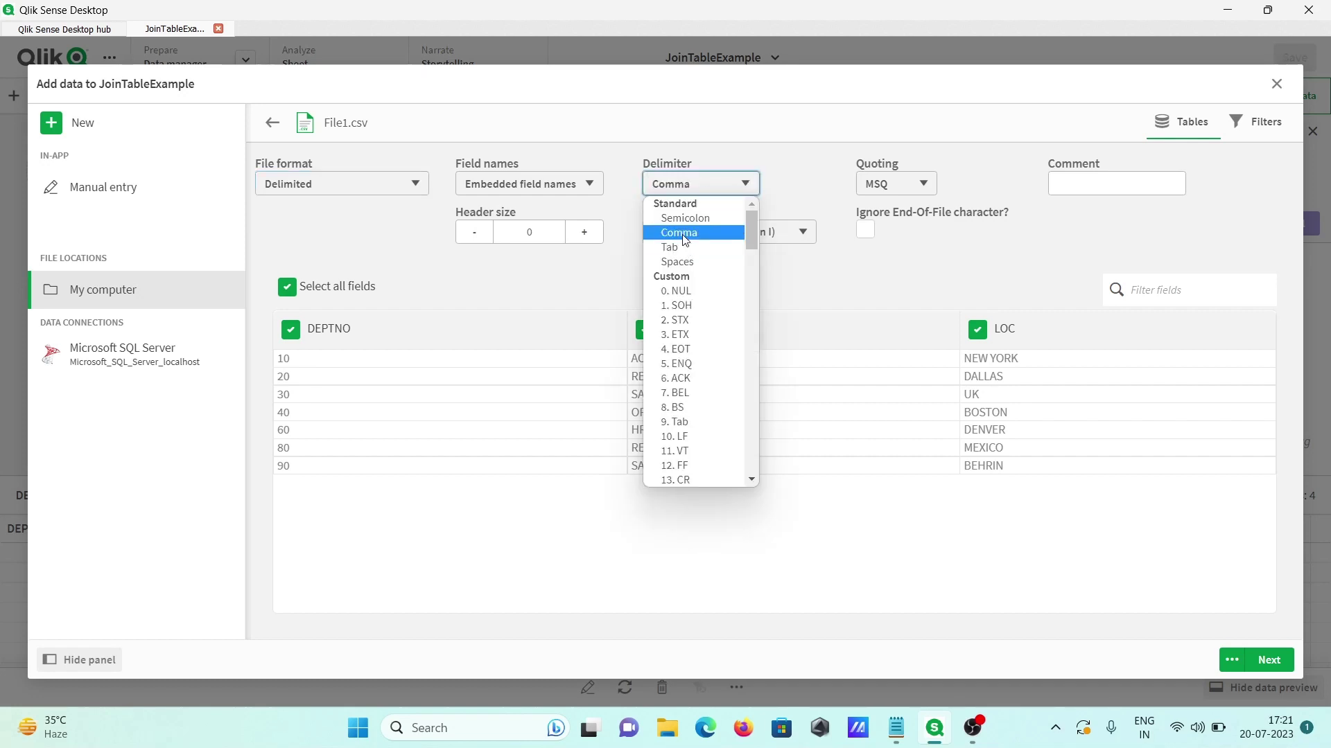
Step: Inspect File1's raw CSV lines in Notepad from the desktop File folder, then close it
left_click(1226, 9)
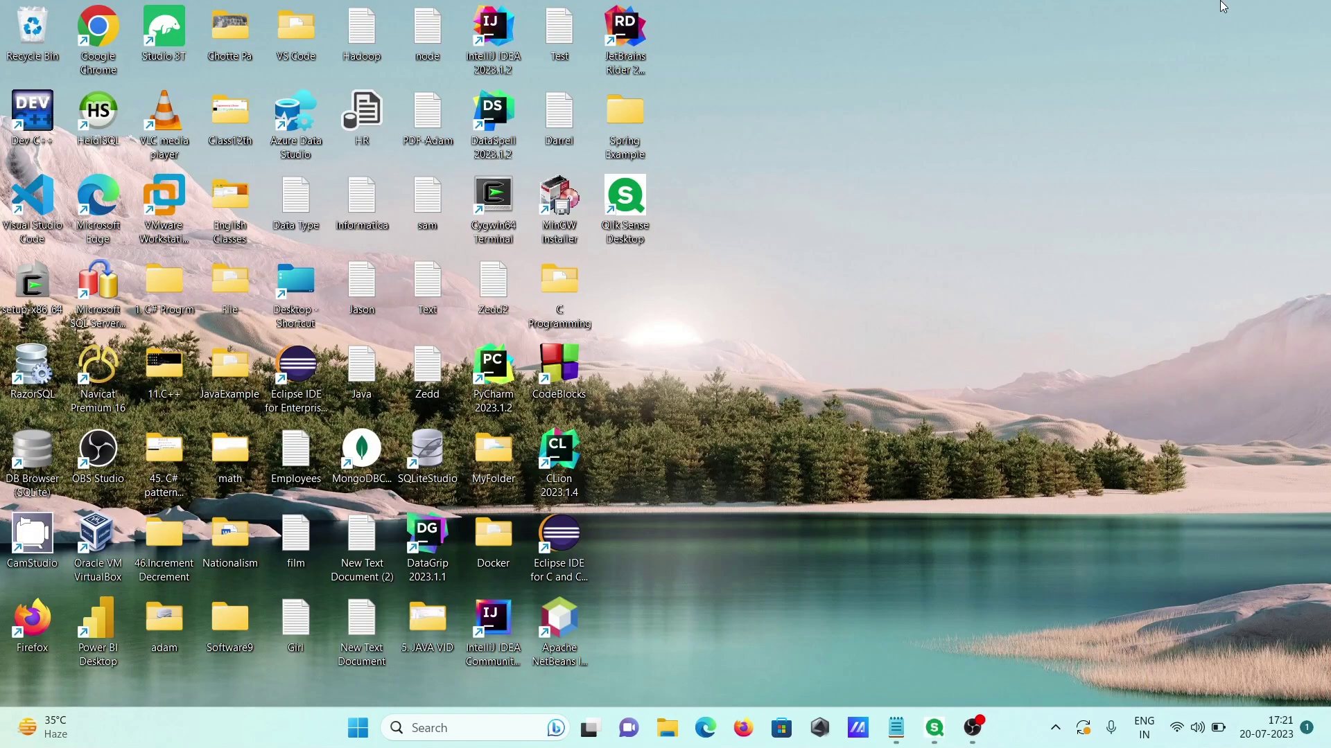
double_click(233, 302)
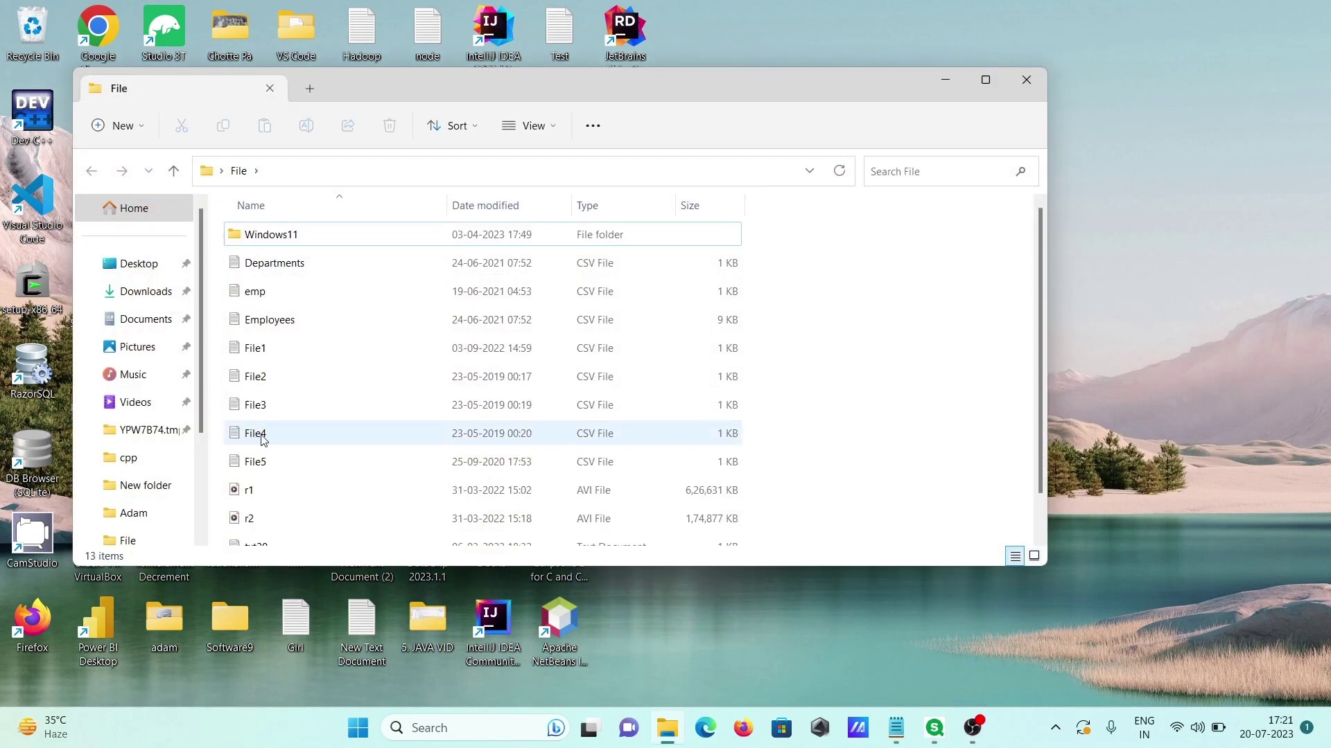
double_click(252, 354)
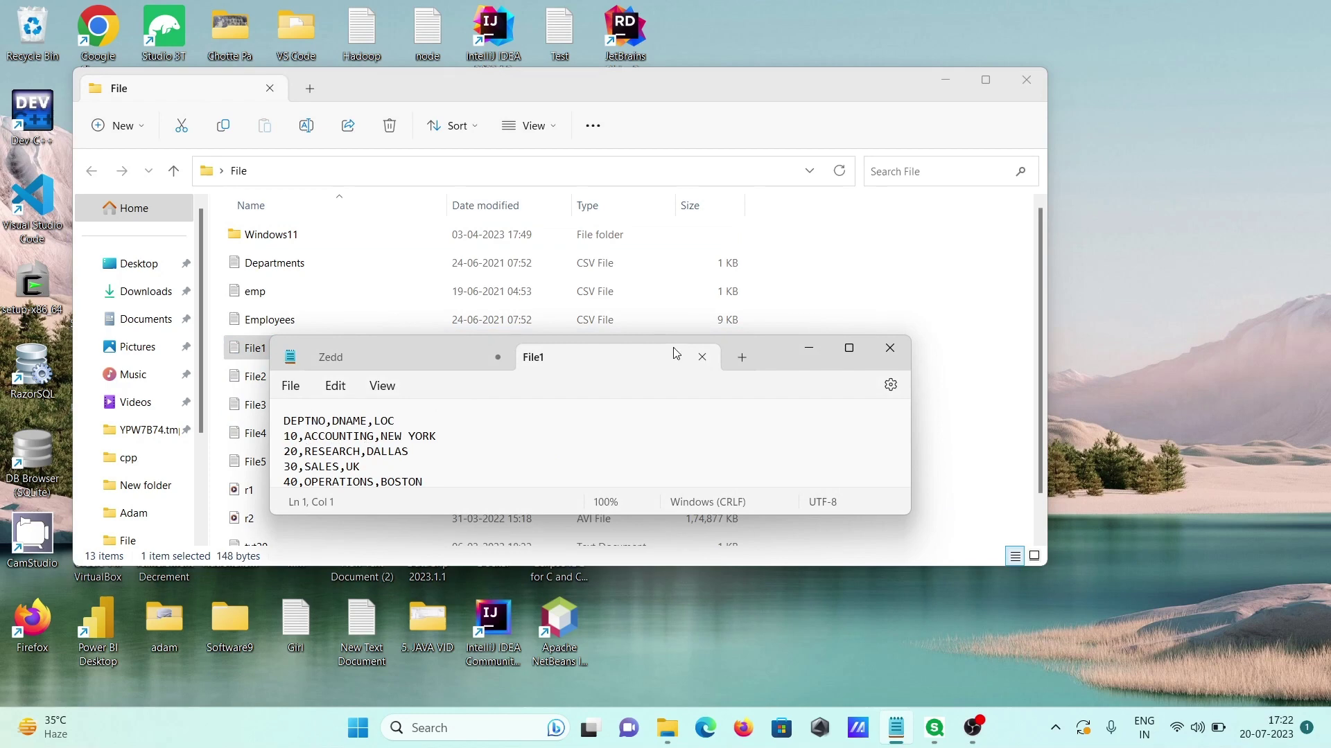
left_click(695, 358)
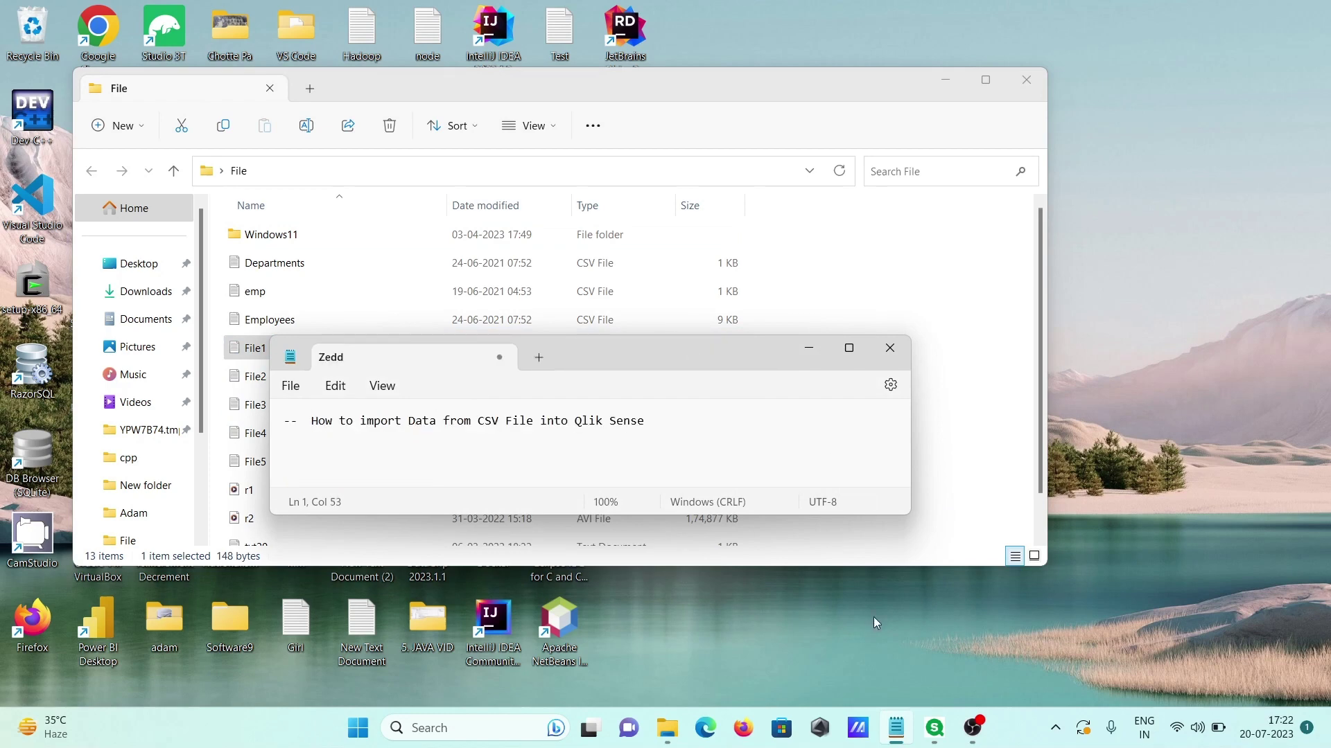
Step: Try Semicolon as File1.csv's delimiter, then revert to Comma
left_click(925, 716)
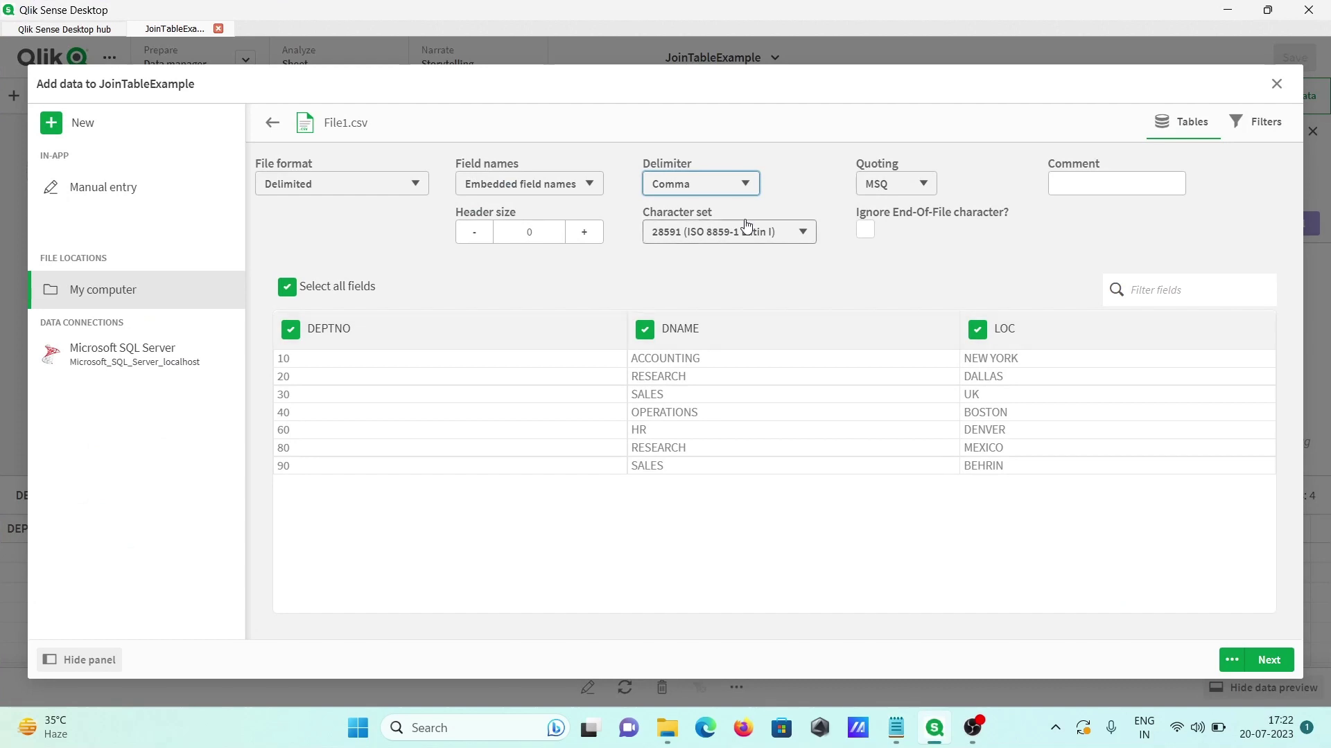
left_click(708, 186)
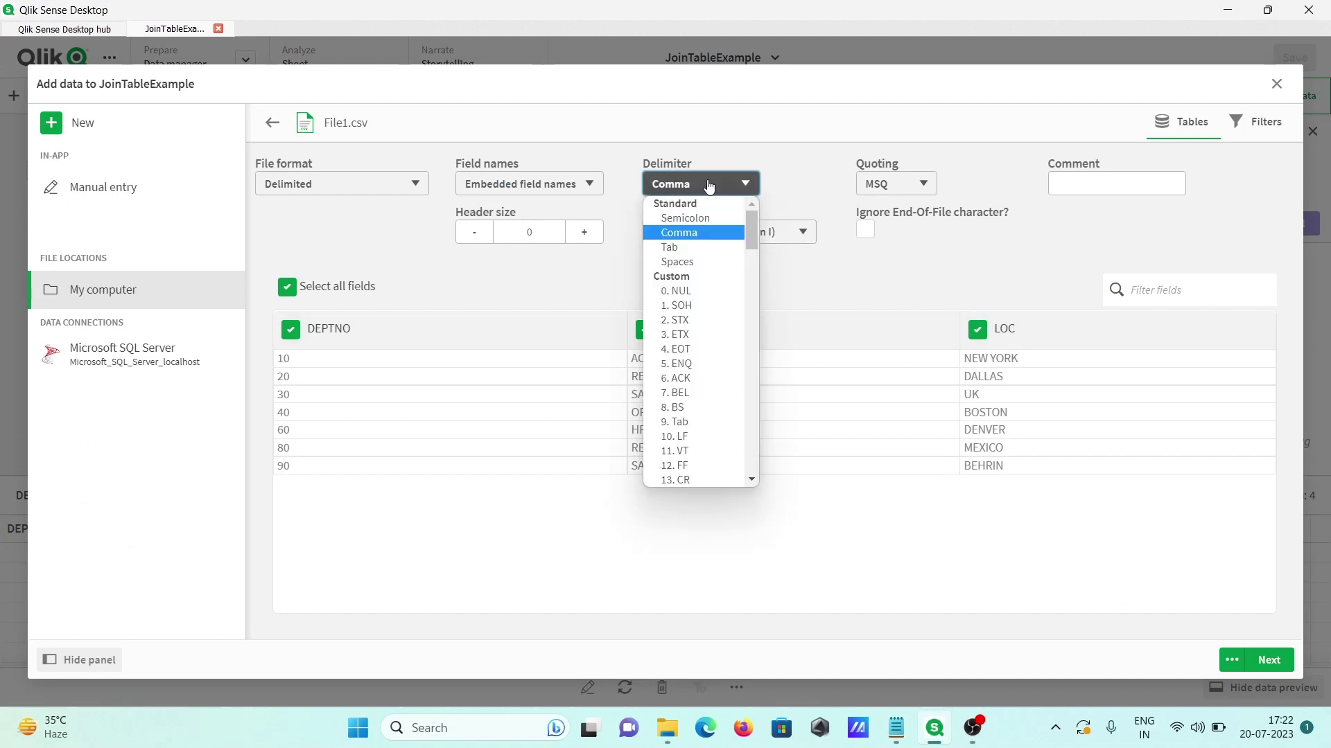
left_click(680, 224)
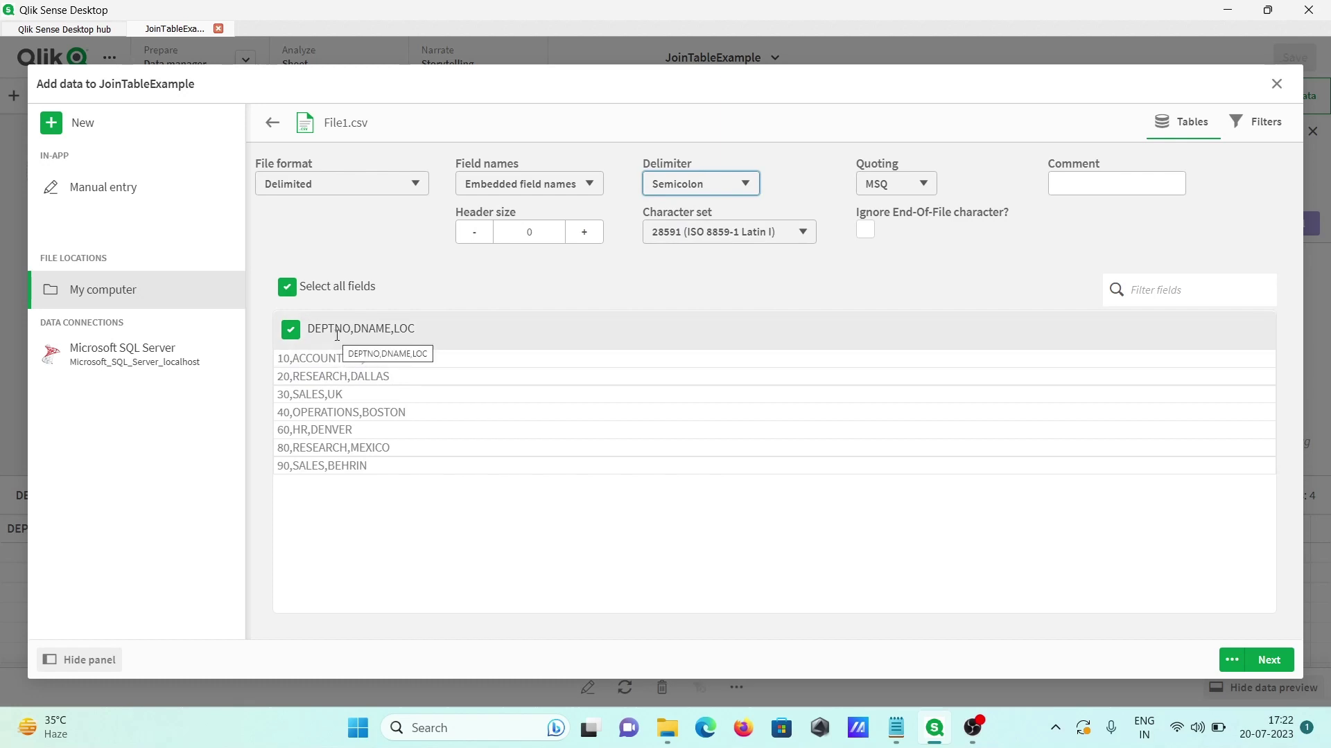
left_click(741, 184)
left_click(677, 234)
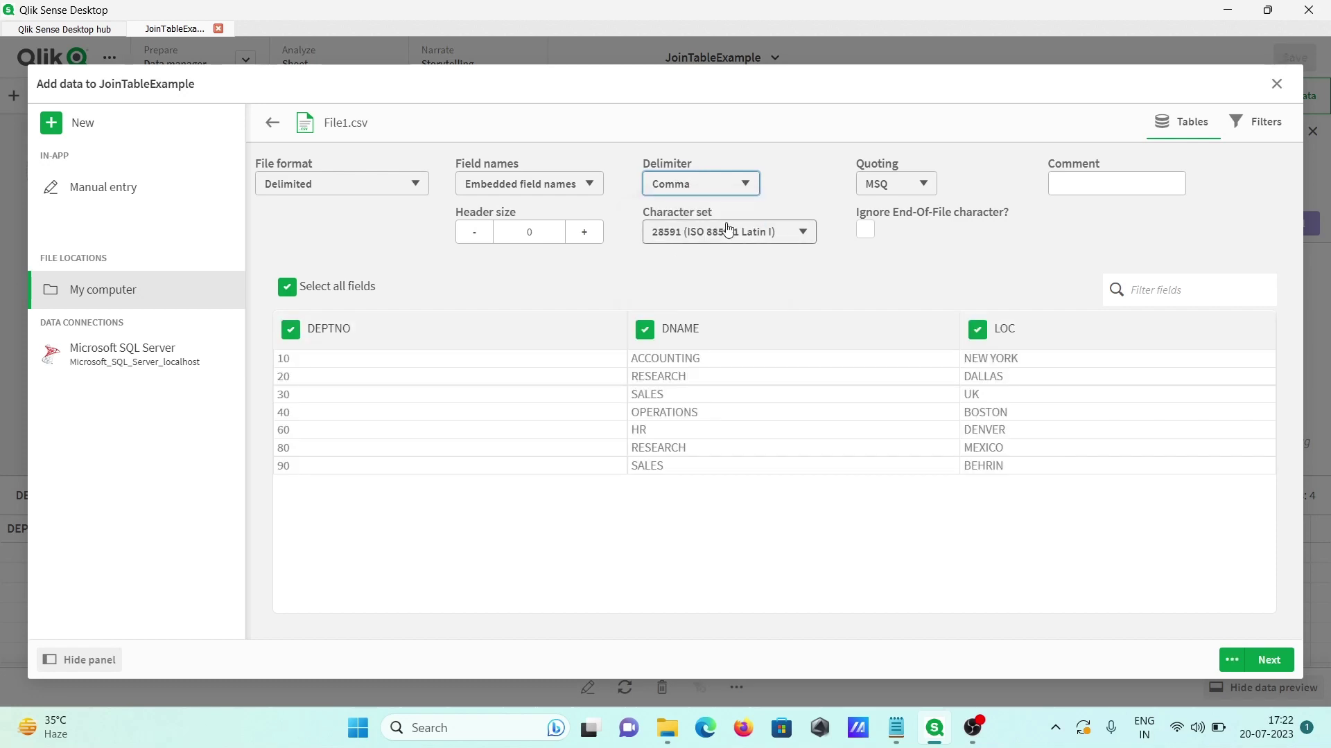
Step: Enter the import comment 'csv file importing'
left_click(1060, 191)
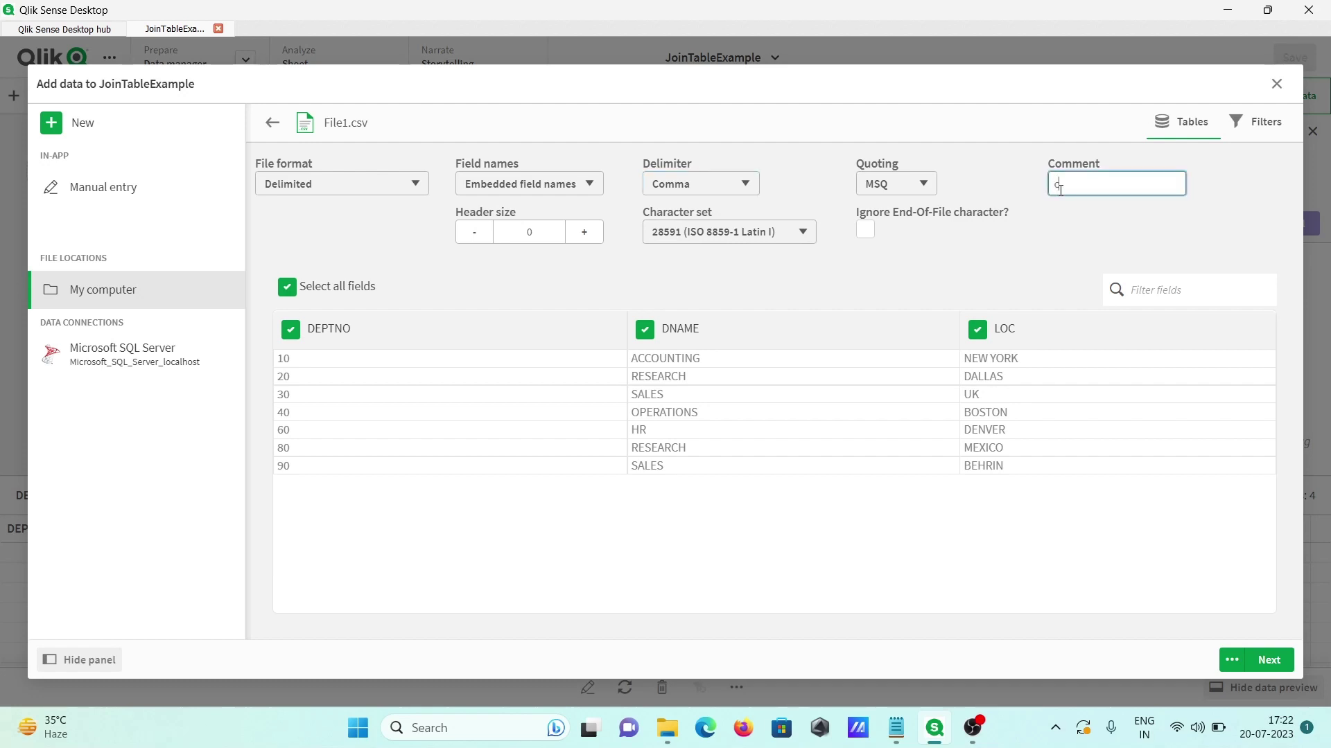
type("csv file importinh")
key("BackSpace")
Step: Raise header size to 3, reset it to 0, and exclude the DNAME field
left_click(587, 238)
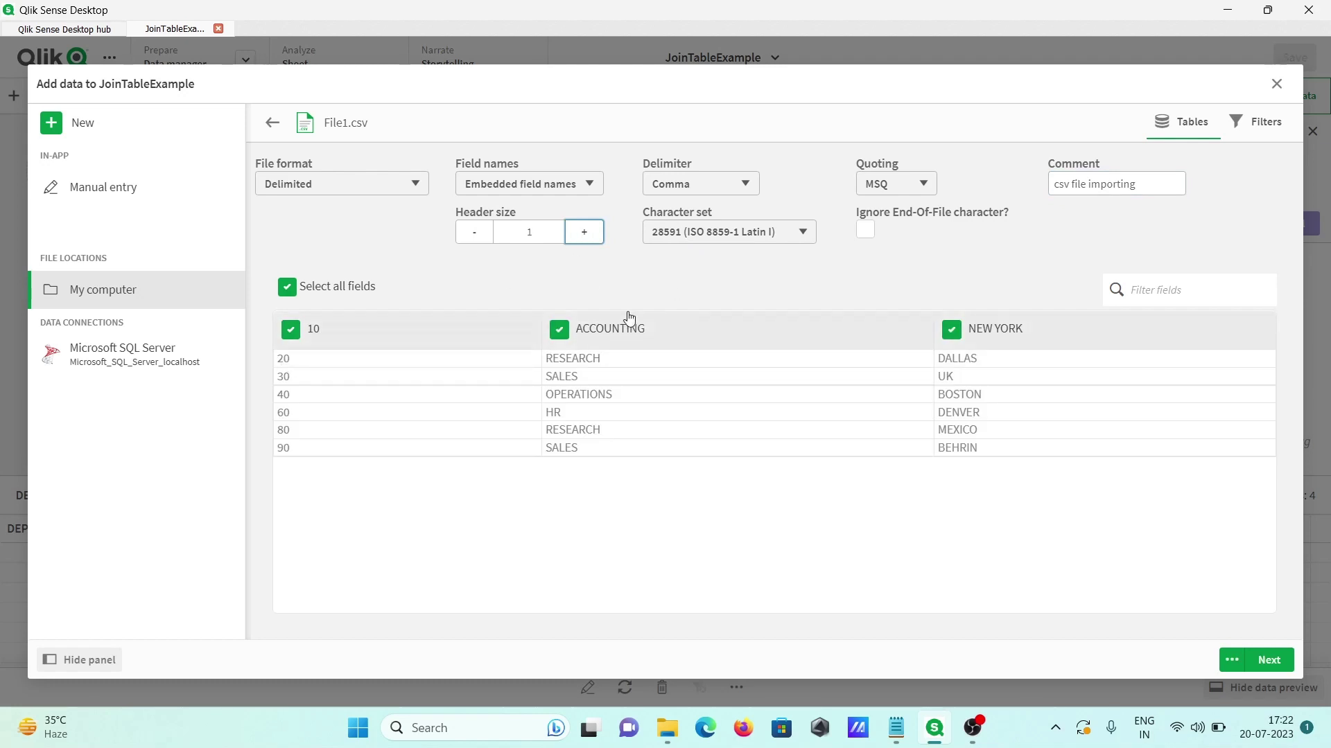
left_click(585, 233)
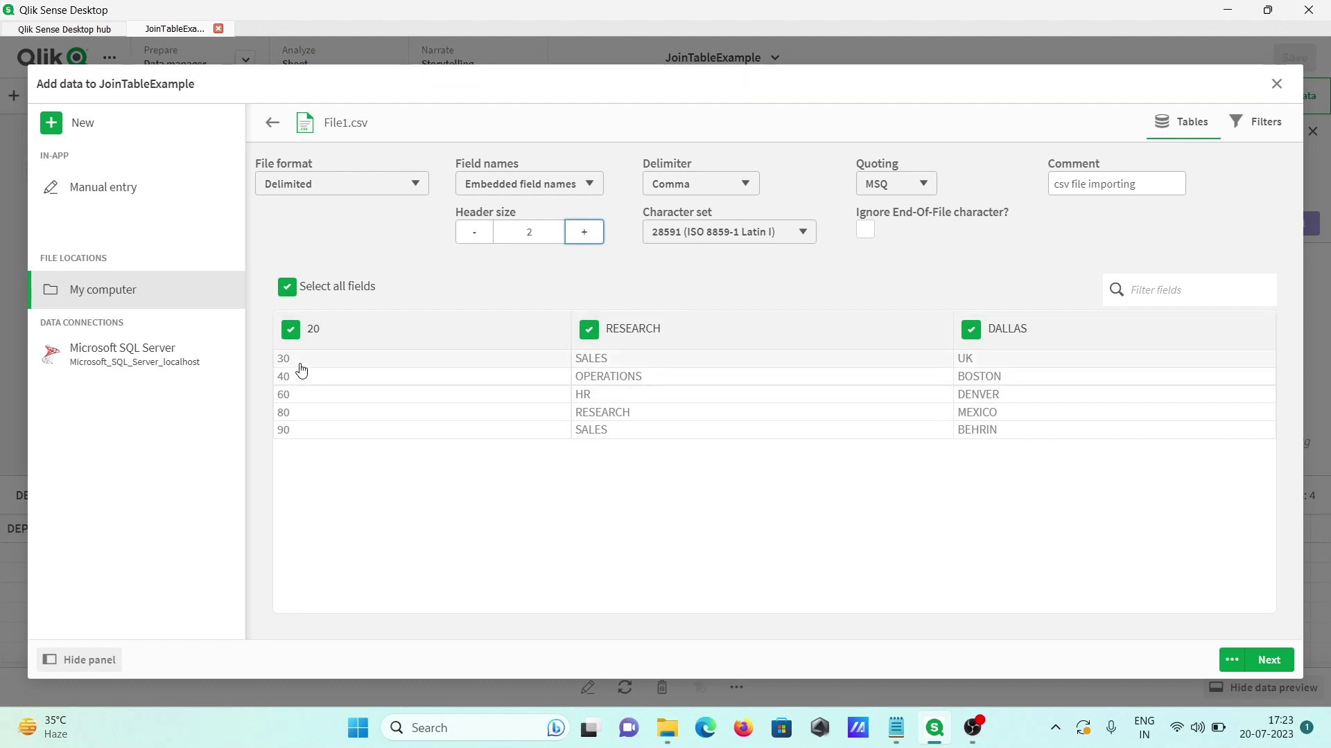
left_click(581, 233)
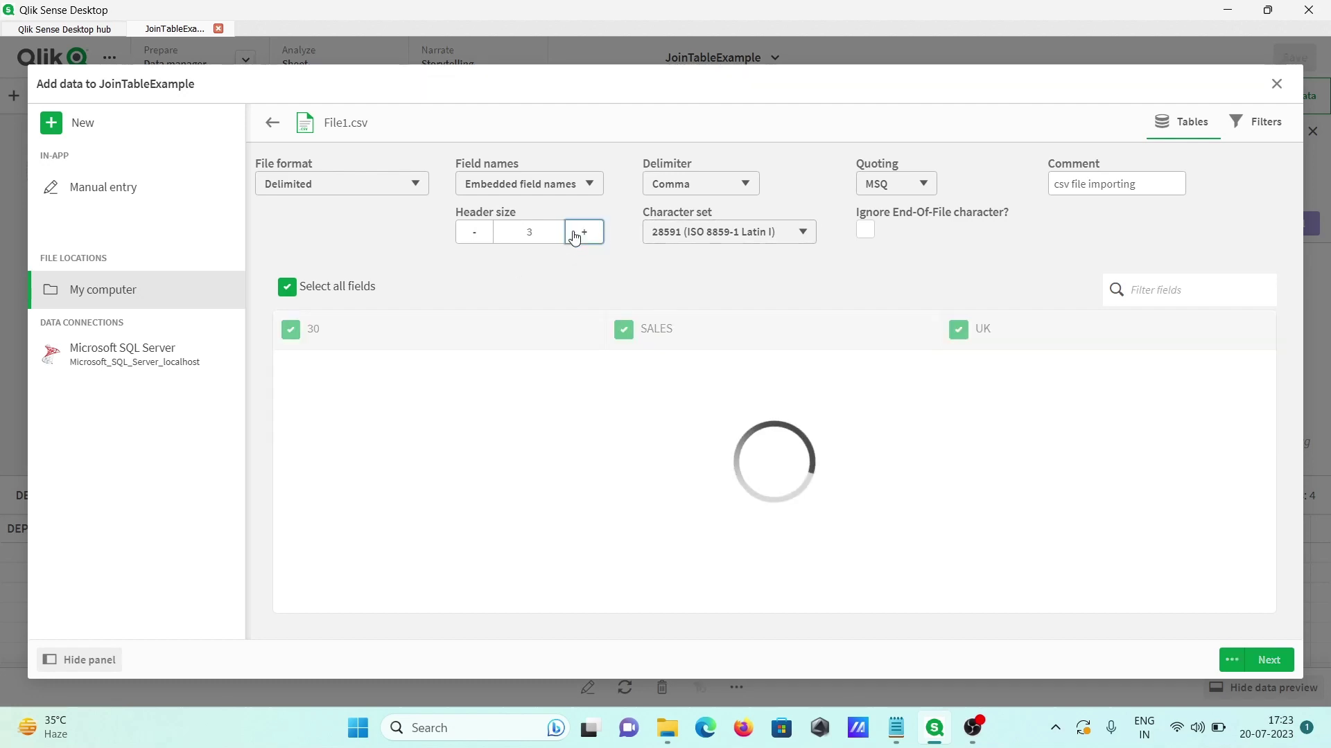
left_click(457, 239)
left_click(458, 240)
left_click(457, 239)
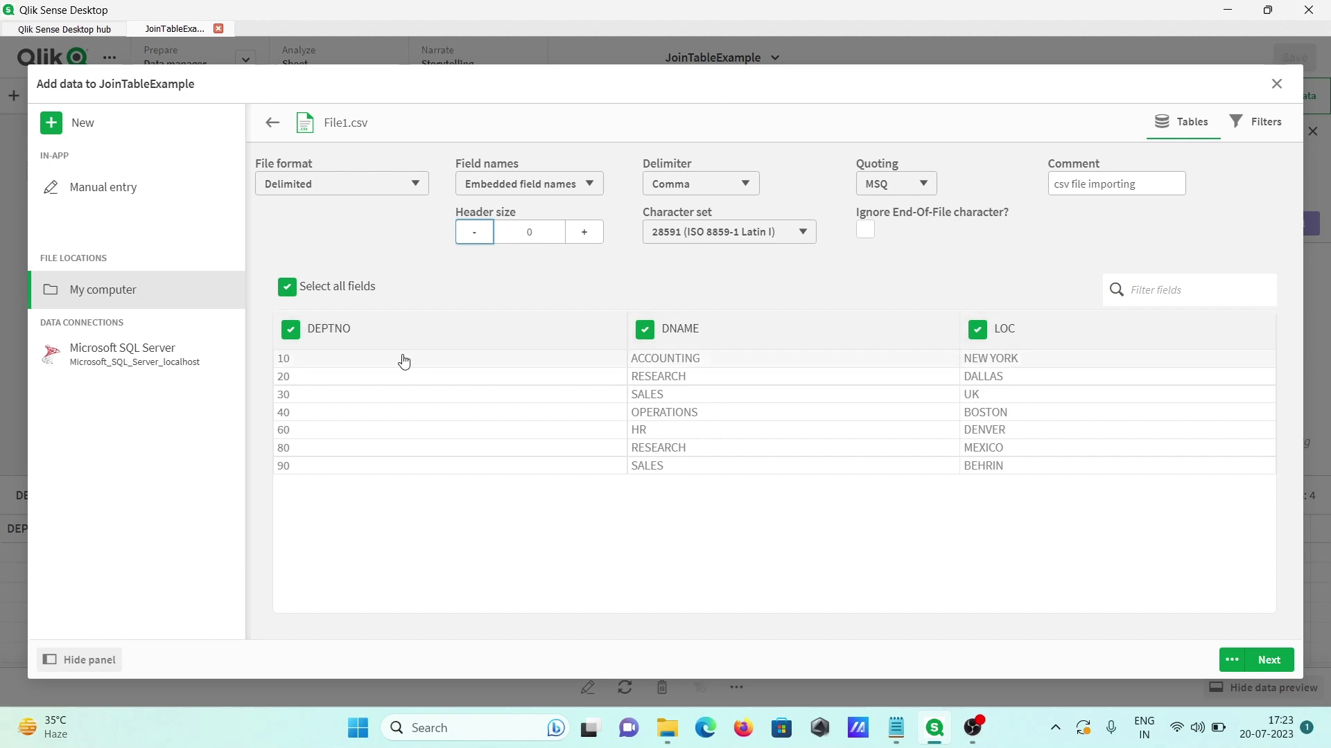
left_click(644, 330)
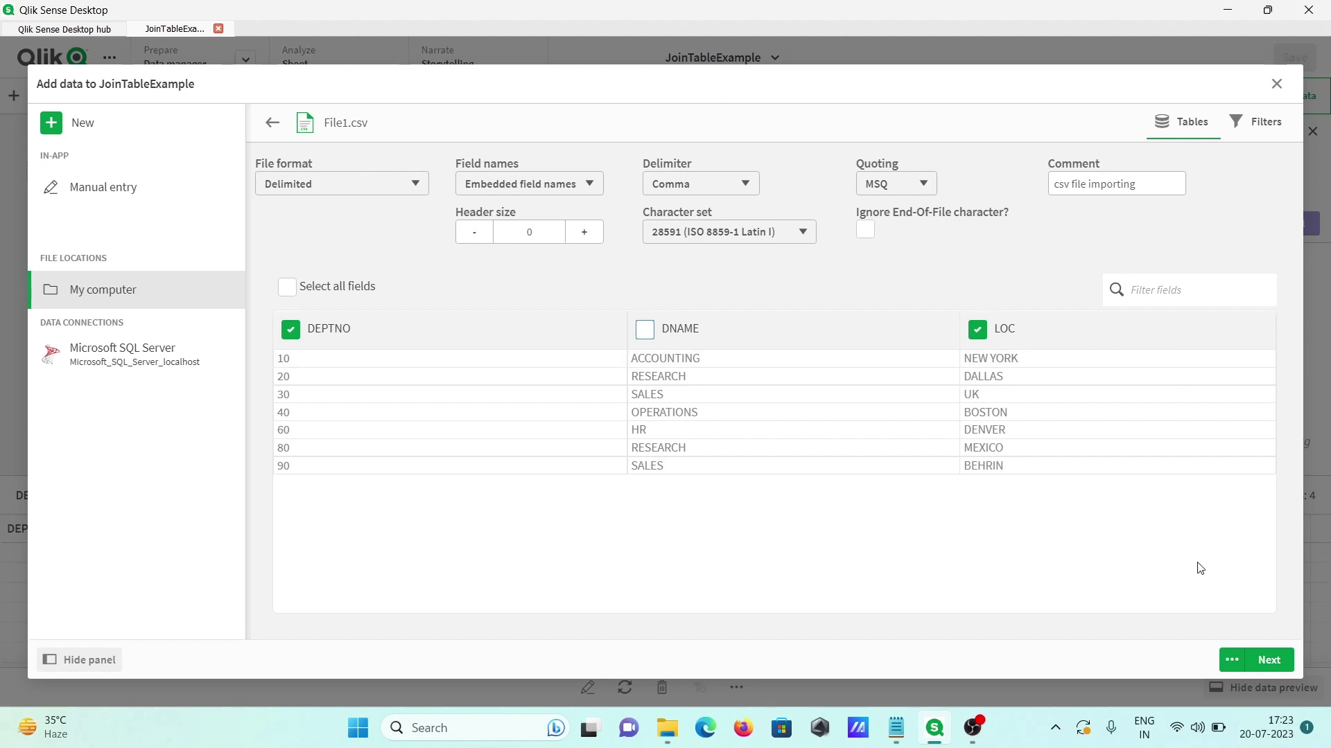
Step: Add File1 to the app and drag its table bubble apart from the others
left_click(1280, 662)
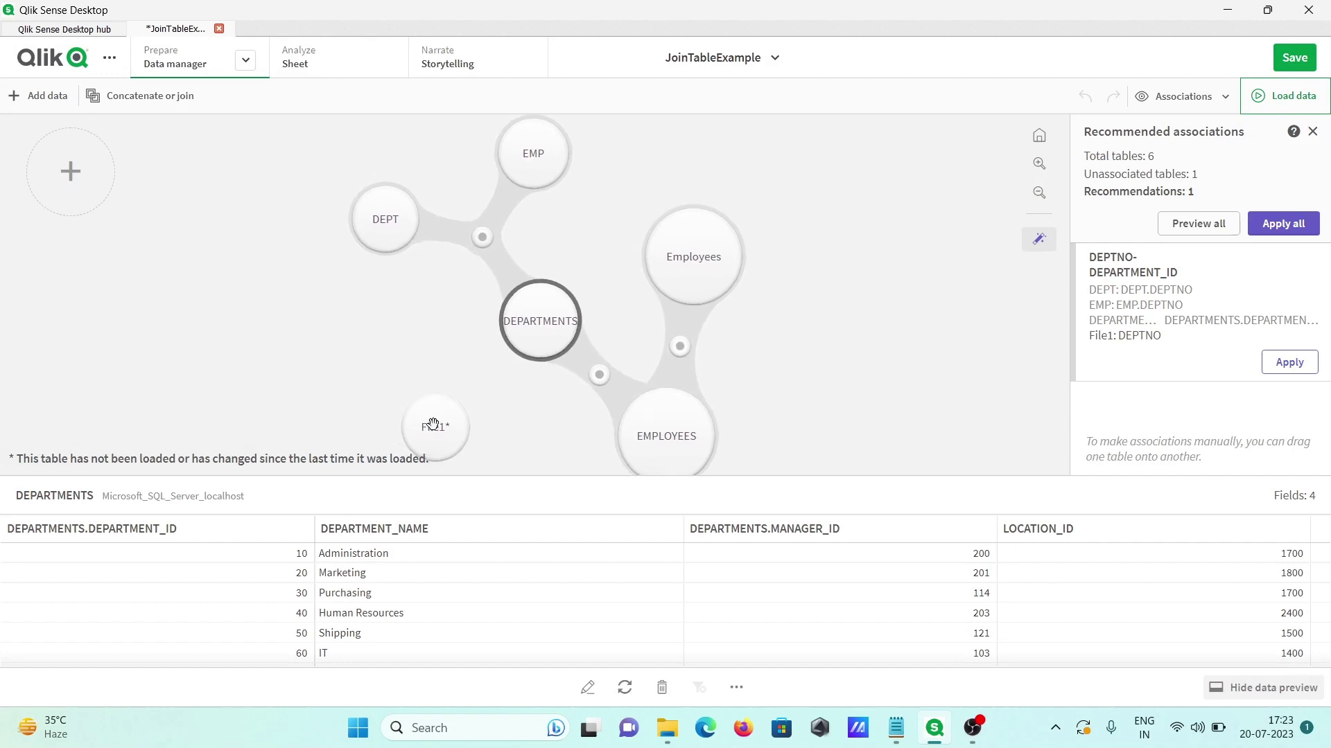
left_click(442, 430)
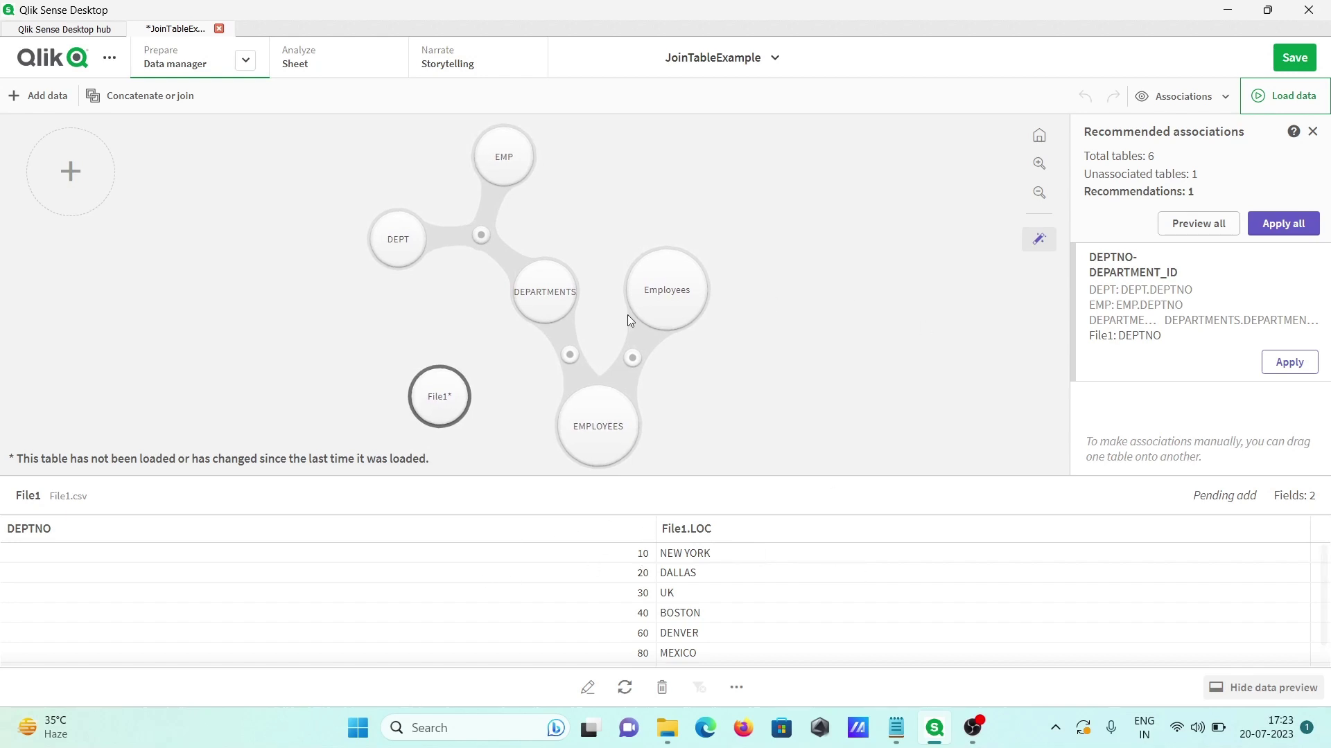
left_click_drag(434, 404, 298, 381)
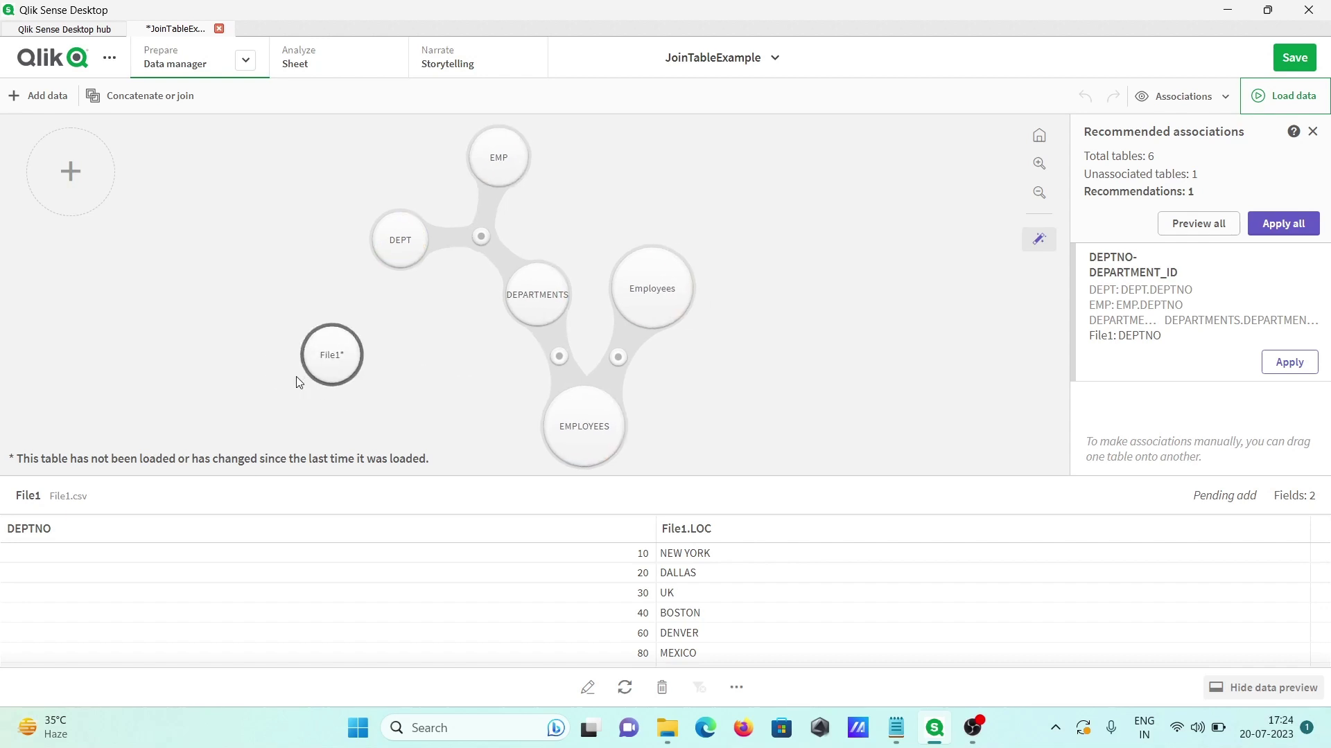